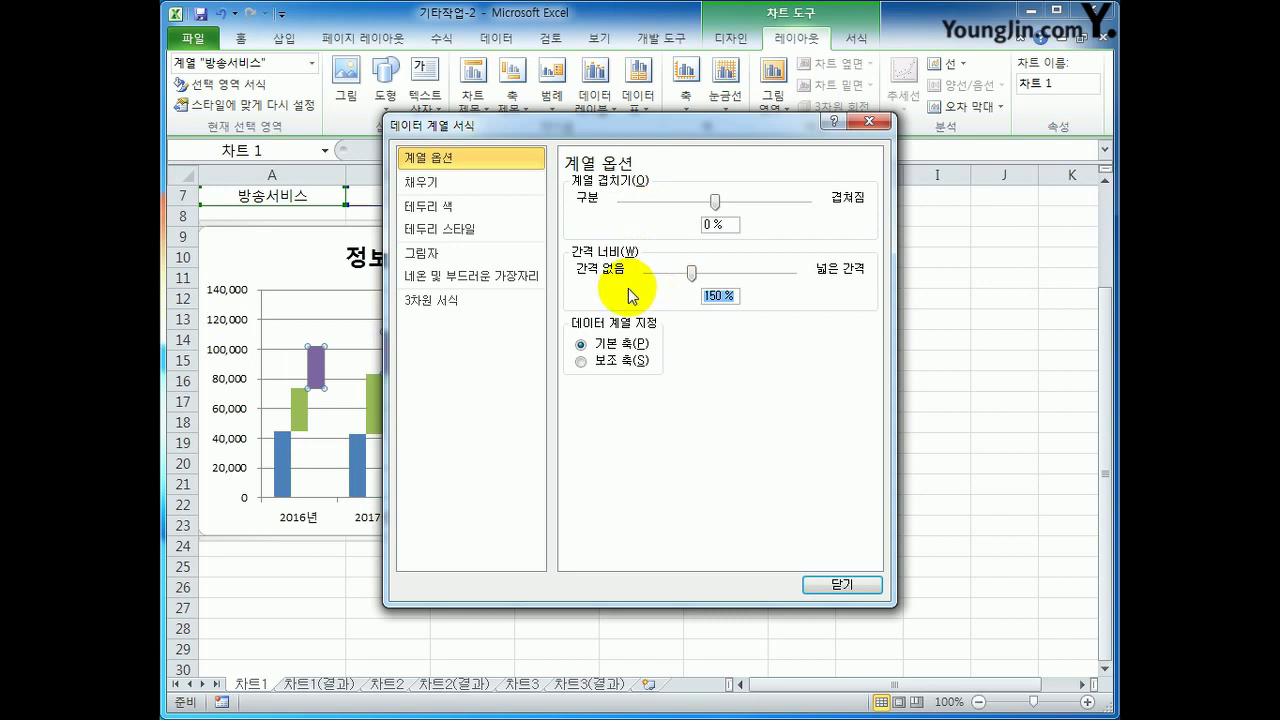
Step: Set the gap width of the column chart's data series to 0% and close the series formatting
{"action": "type", "text": "0"}
{"action": "left_click", "coordinate": [838, 585]}
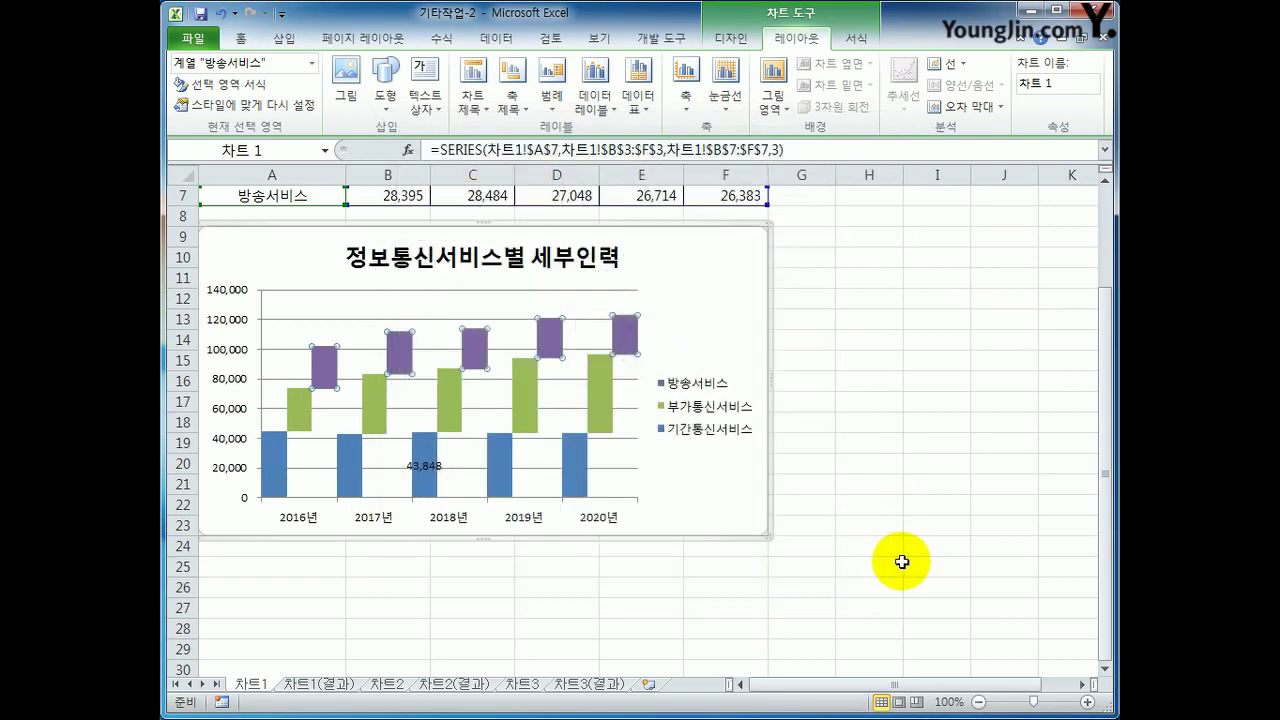
{"action": "left_click", "coordinate": [900, 565]}
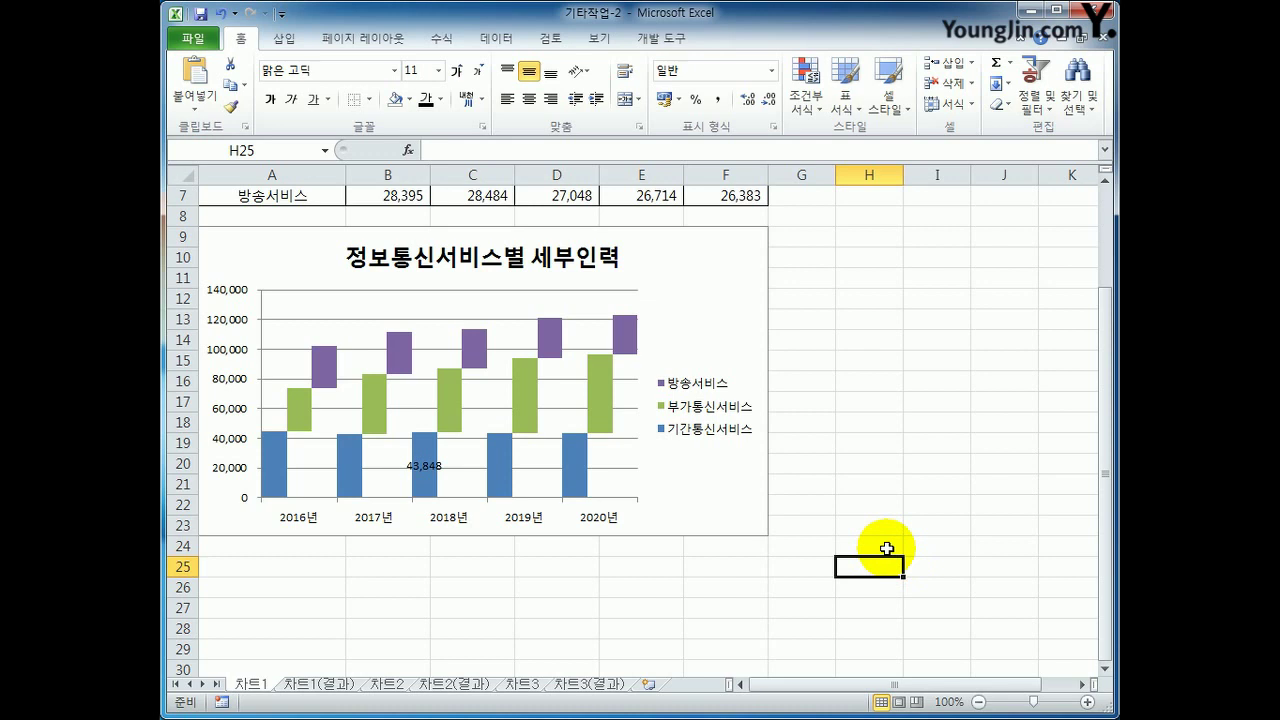
Step: Place the legend of the 정보통신서비스별 세부인력 chart at the bottom of the chart
{"action": "left_click", "coordinate": [726, 380]}
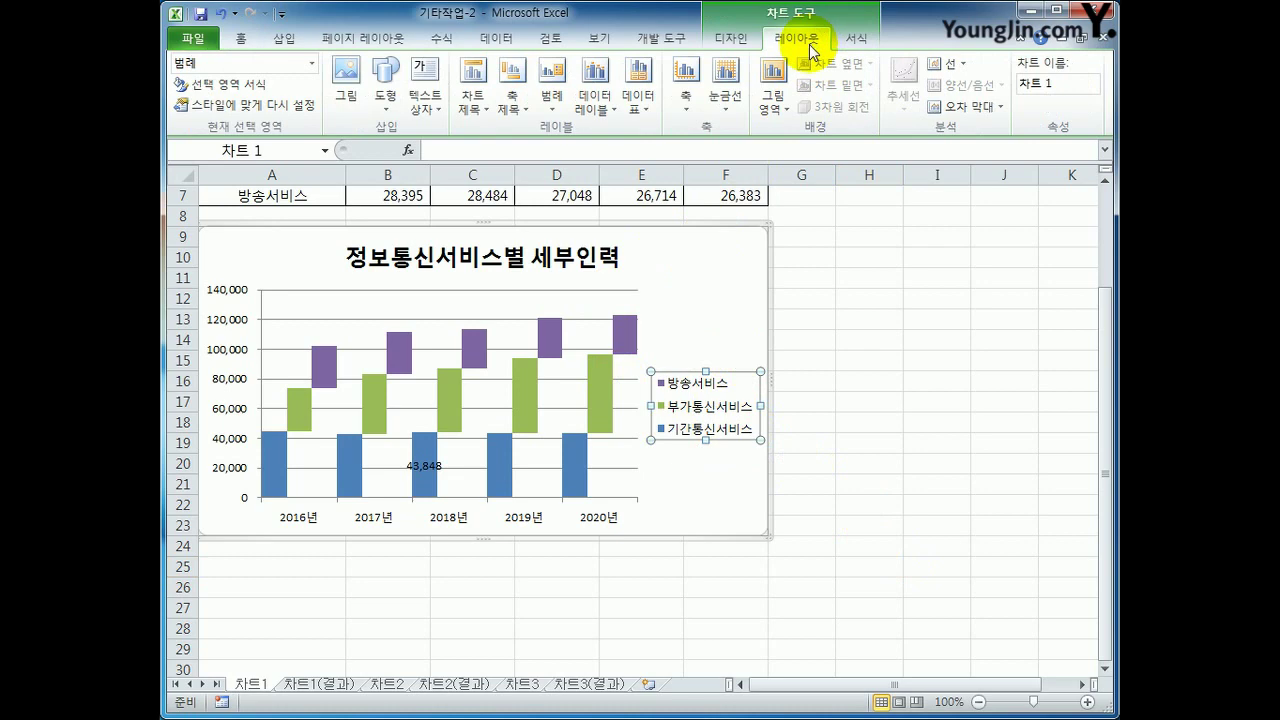
{"action": "left_click", "coordinate": [564, 104]}
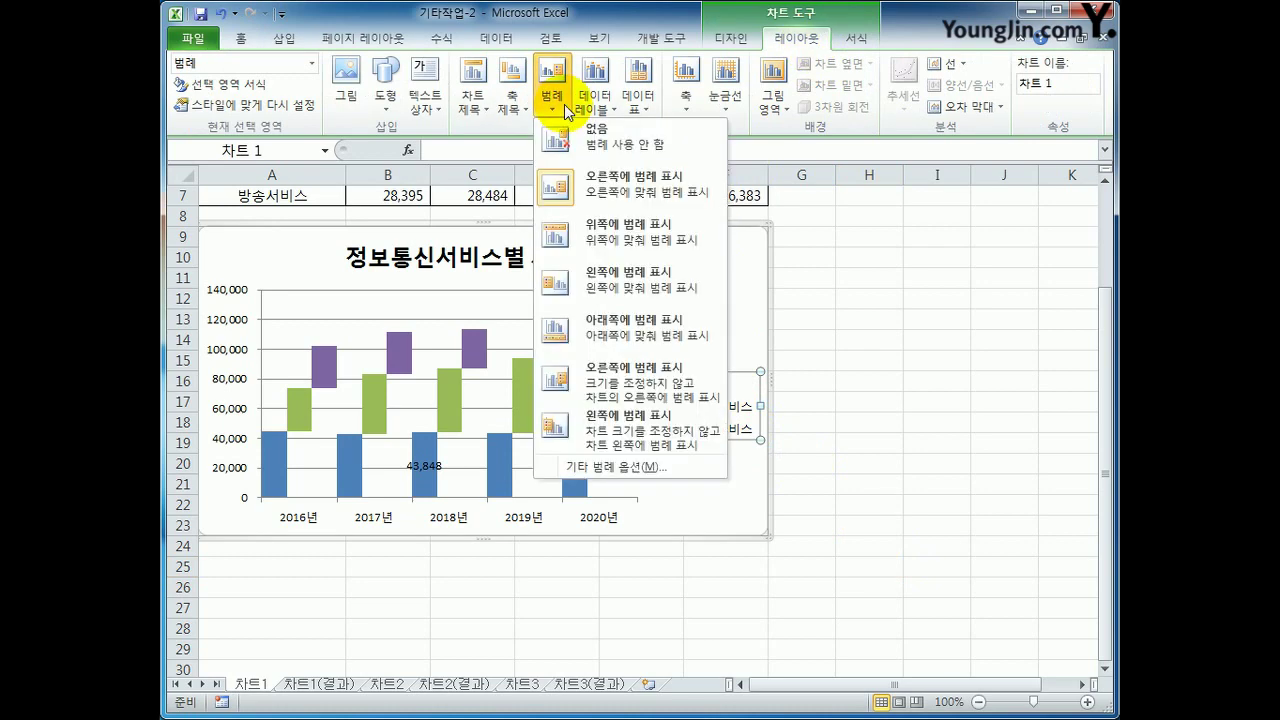
{"action": "left_click", "coordinate": [620, 338]}
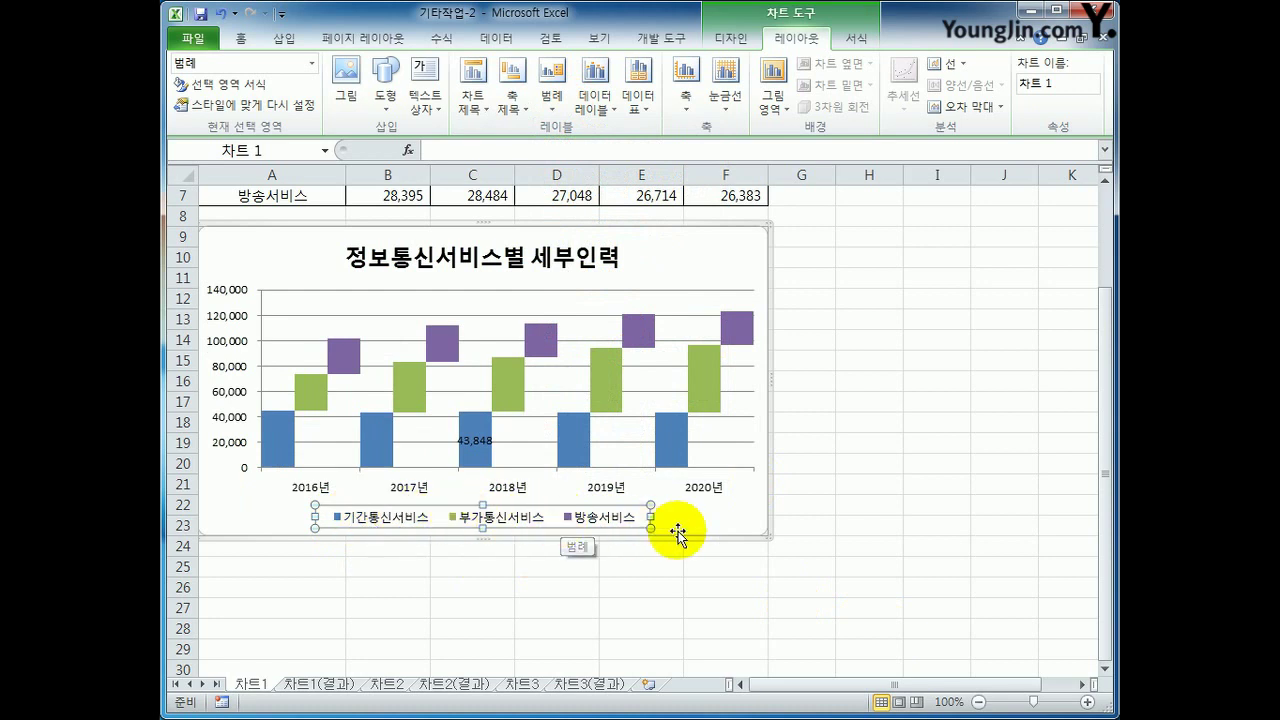
{"action": "left_click", "coordinate": [886, 583]}
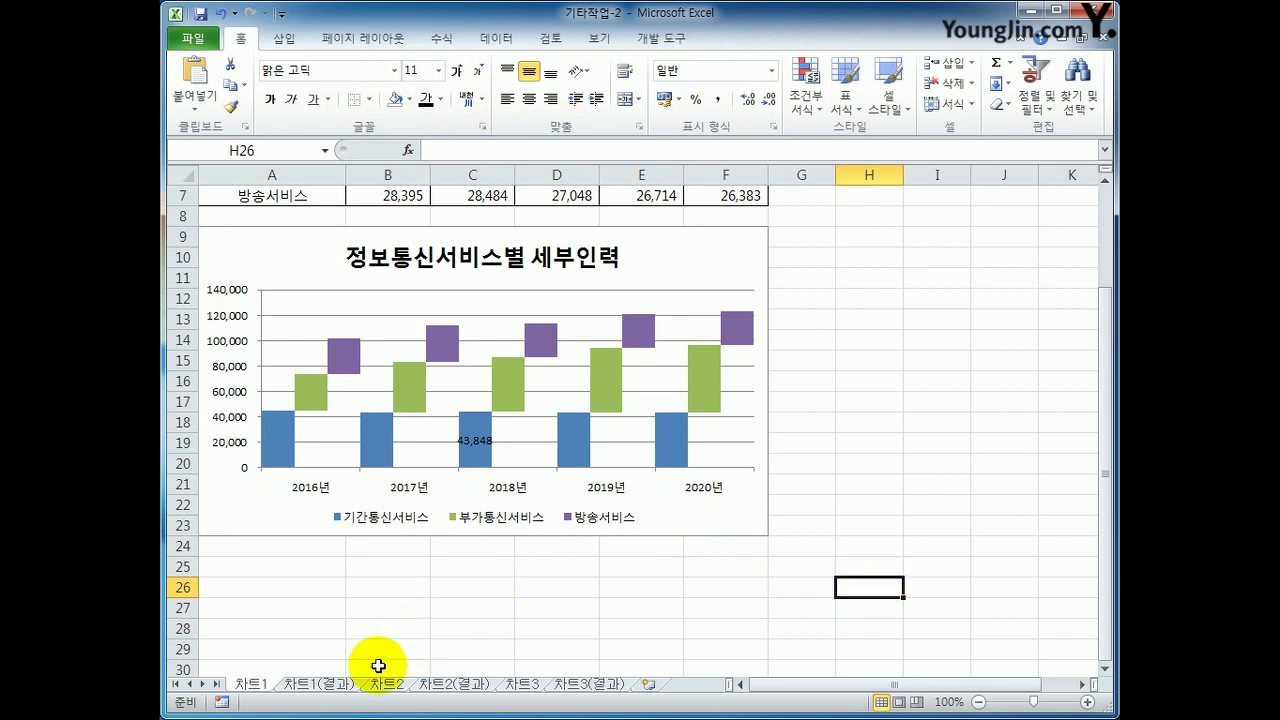
Step: Compare the chart on sheet 차트1 with the finished example on sheet 차트1(결과)
{"action": "left_click", "coordinate": [335, 686]}
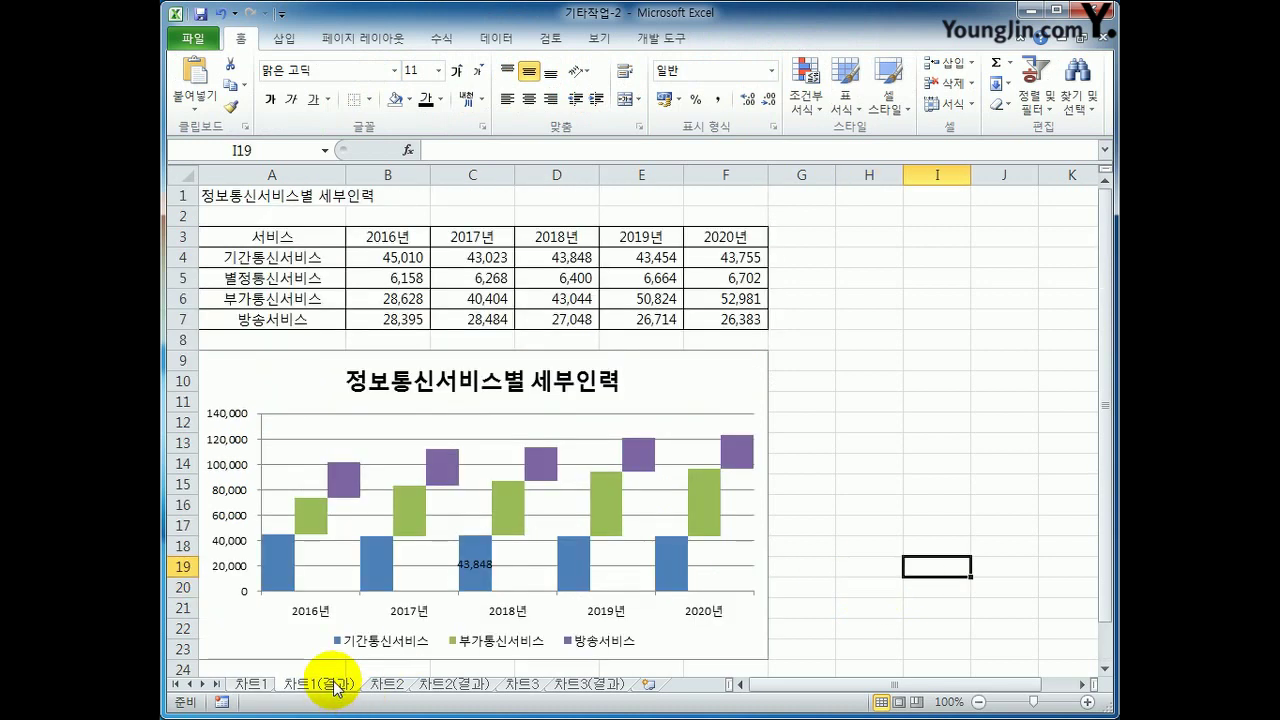
{"action": "left_click", "coordinate": [250, 685]}
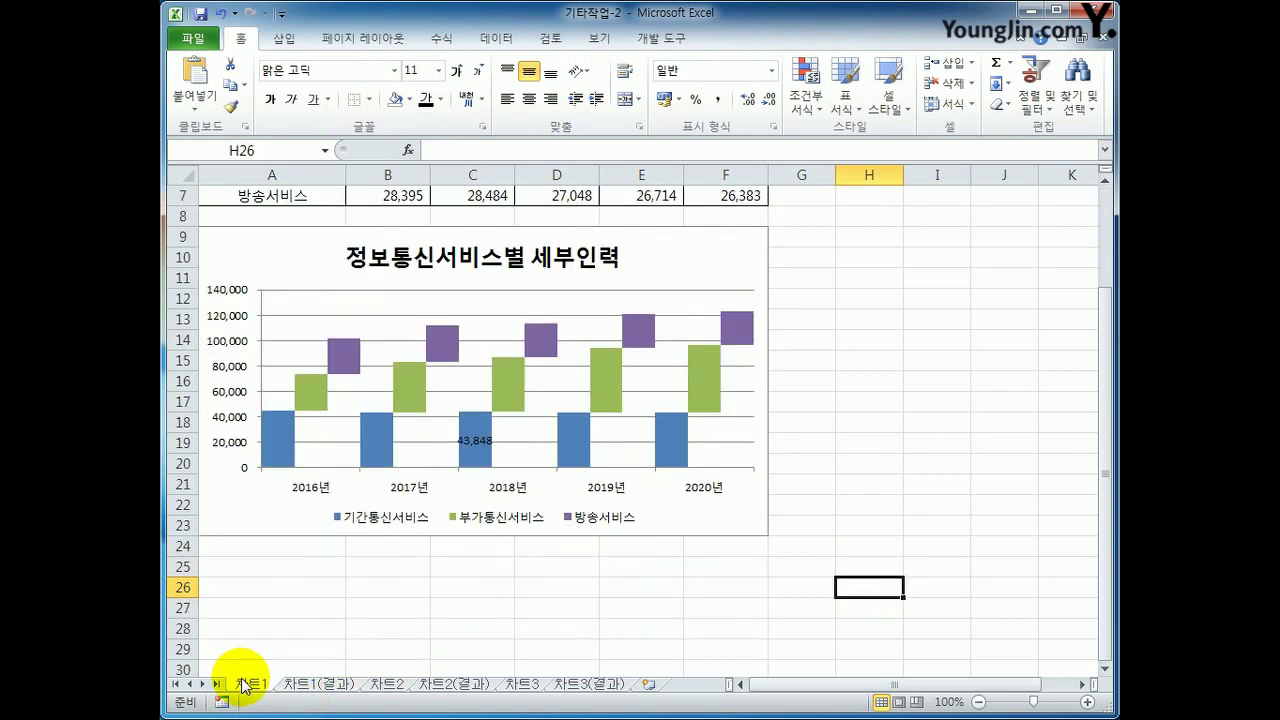
{"action": "left_click", "coordinate": [305, 688]}
{"action": "left_click", "coordinate": [250, 685]}
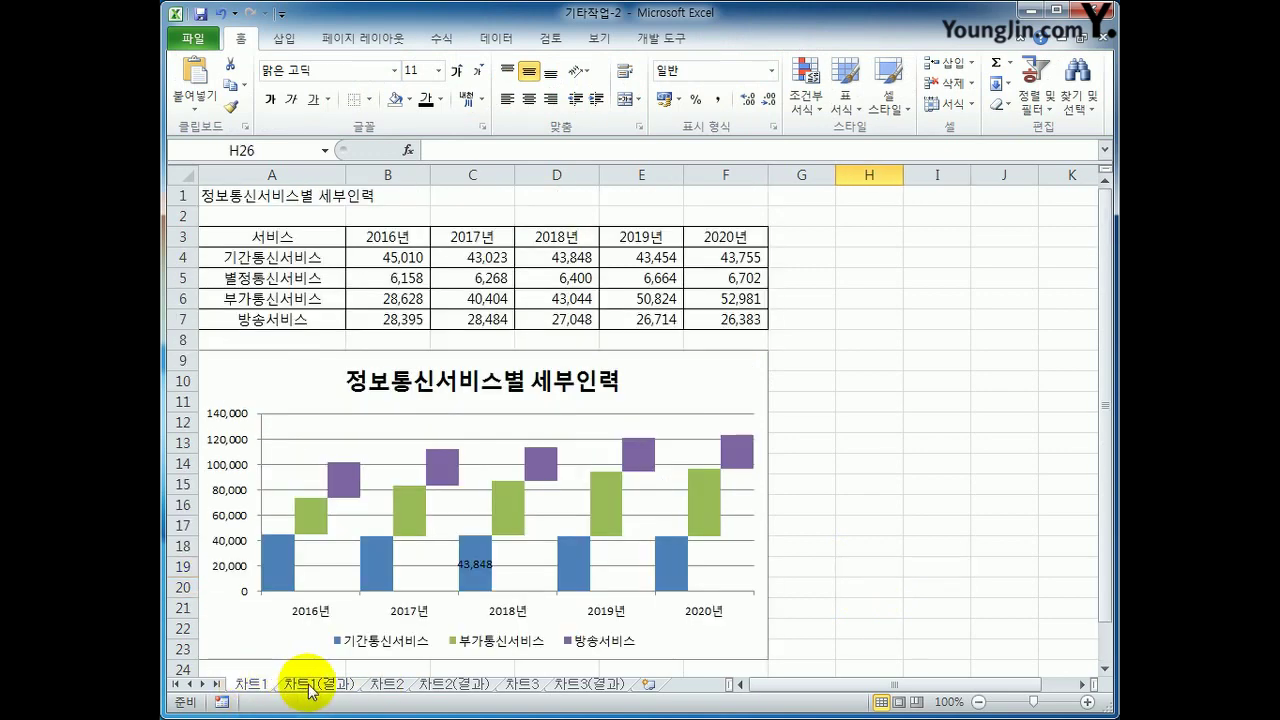
{"action": "left_click", "coordinate": [305, 688]}
{"action": "left_click", "coordinate": [250, 685]}
{"action": "left_click", "coordinate": [308, 689]}
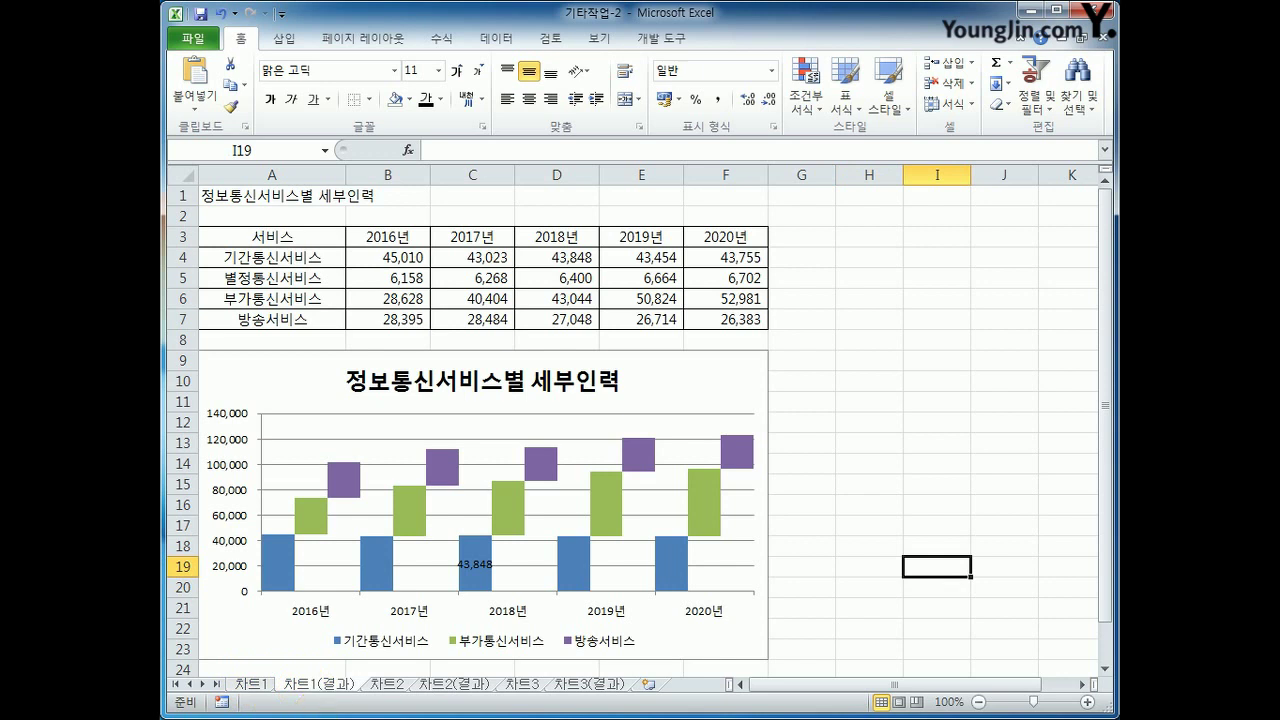
Step: Go to sheet 차트2 with the 학년별 장학금 현황 table and chart
{"action": "left_click", "coordinate": [394, 688]}
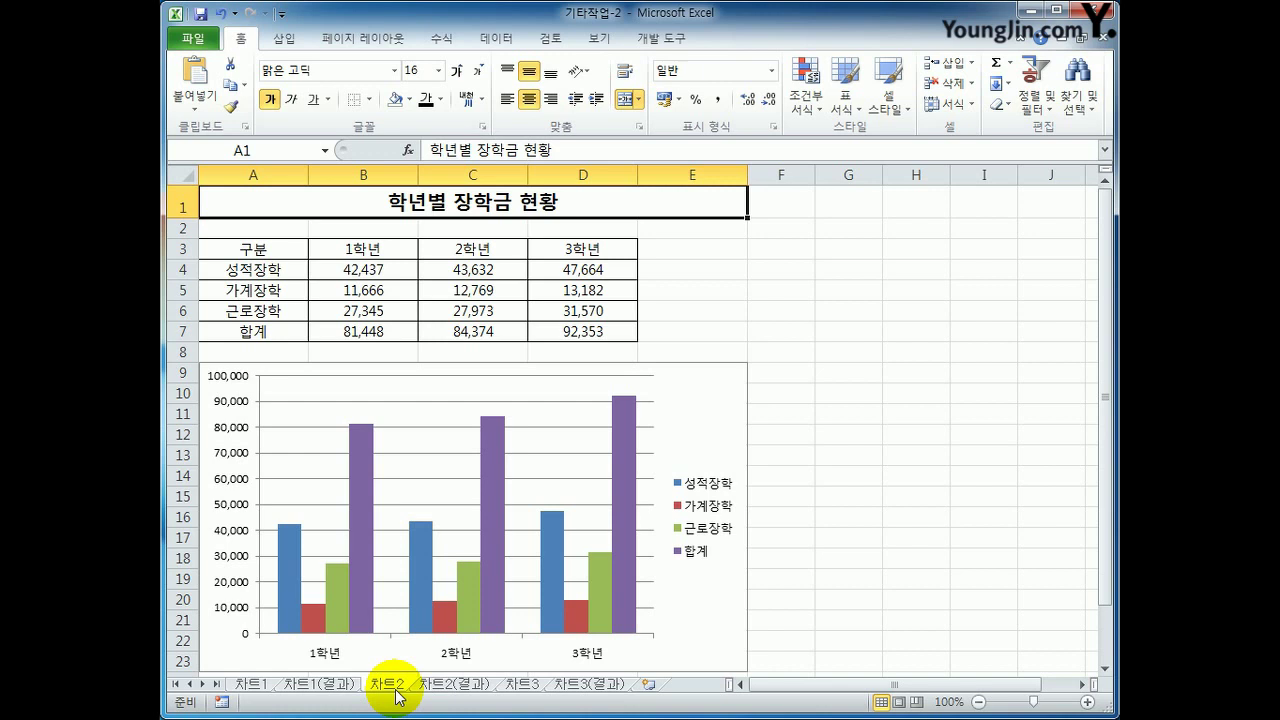
{"action": "left_click", "coordinate": [522, 685]}
{"action": "left_click", "coordinate": [377, 686]}
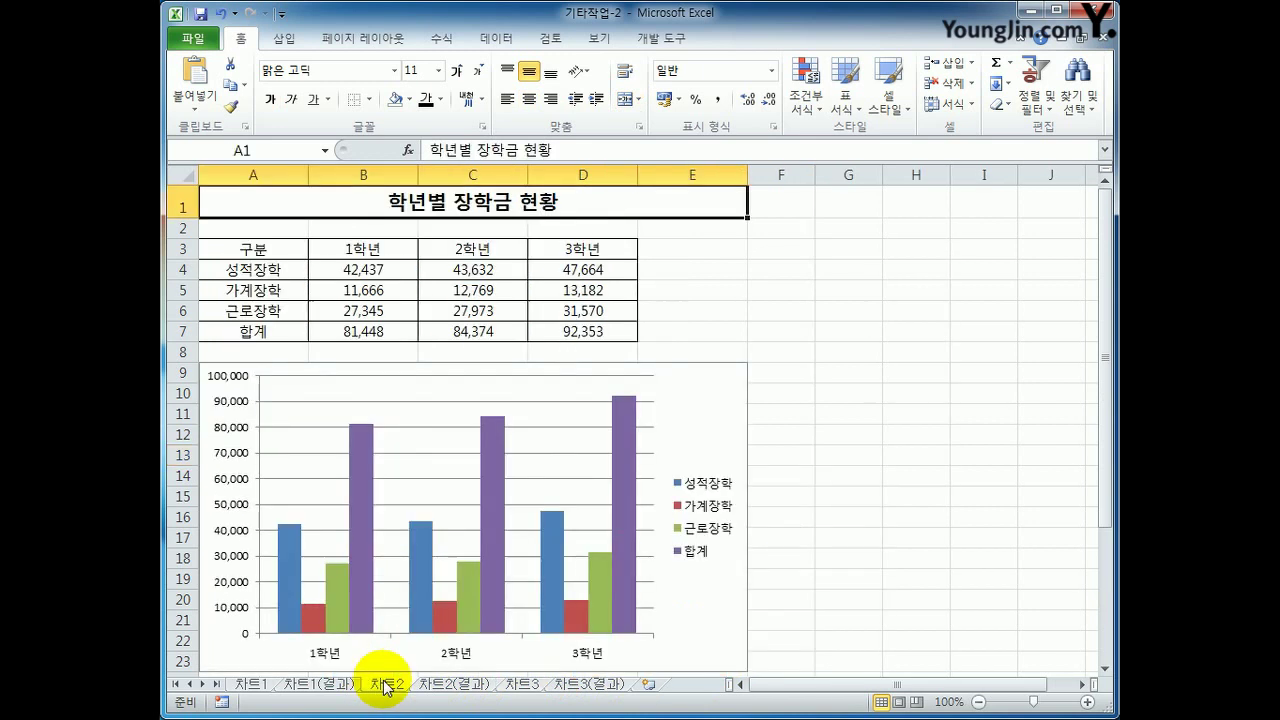
{"action": "left_click", "coordinate": [835, 525]}
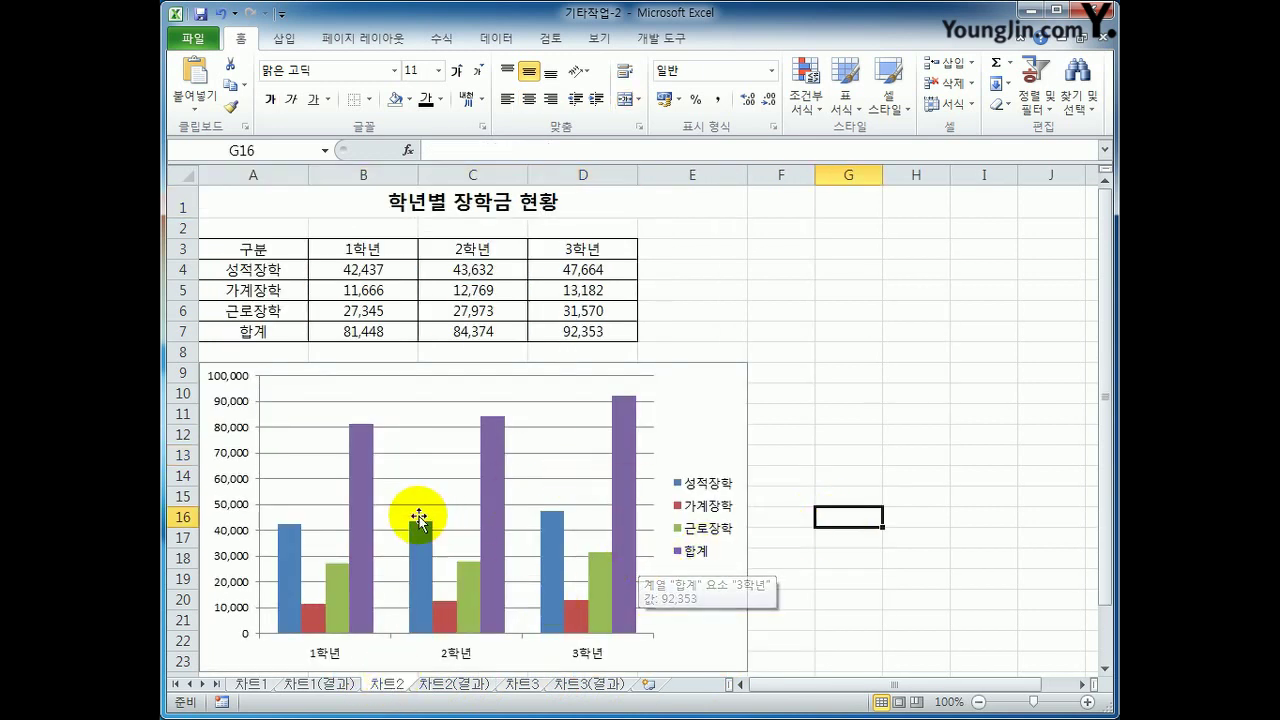
Step: Try out a 2-D clustered column chart of A3:D7 with rows and columns switched, and undo its insertion
{"action": "left_click_drag", "start_coordinate": [286, 249], "coordinate": [569, 330]}
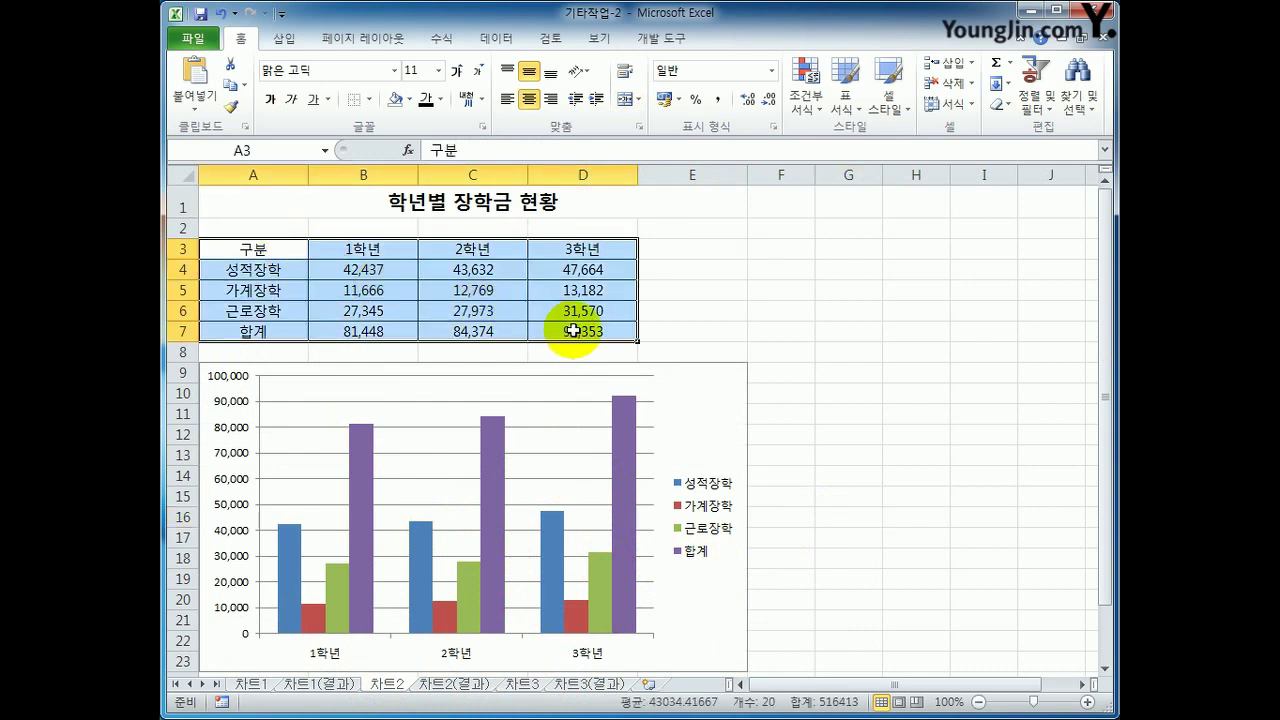
{"action": "left_click", "coordinate": [294, 45]}
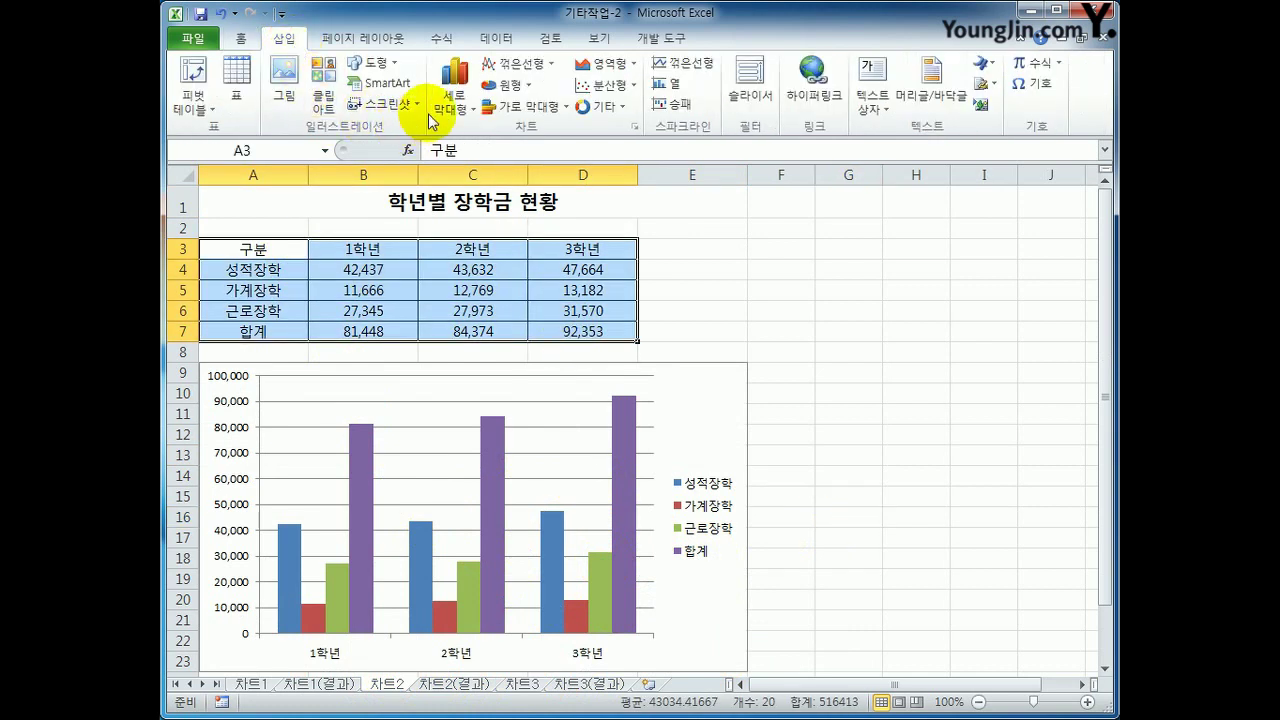
{"action": "left_click", "coordinate": [450, 118]}
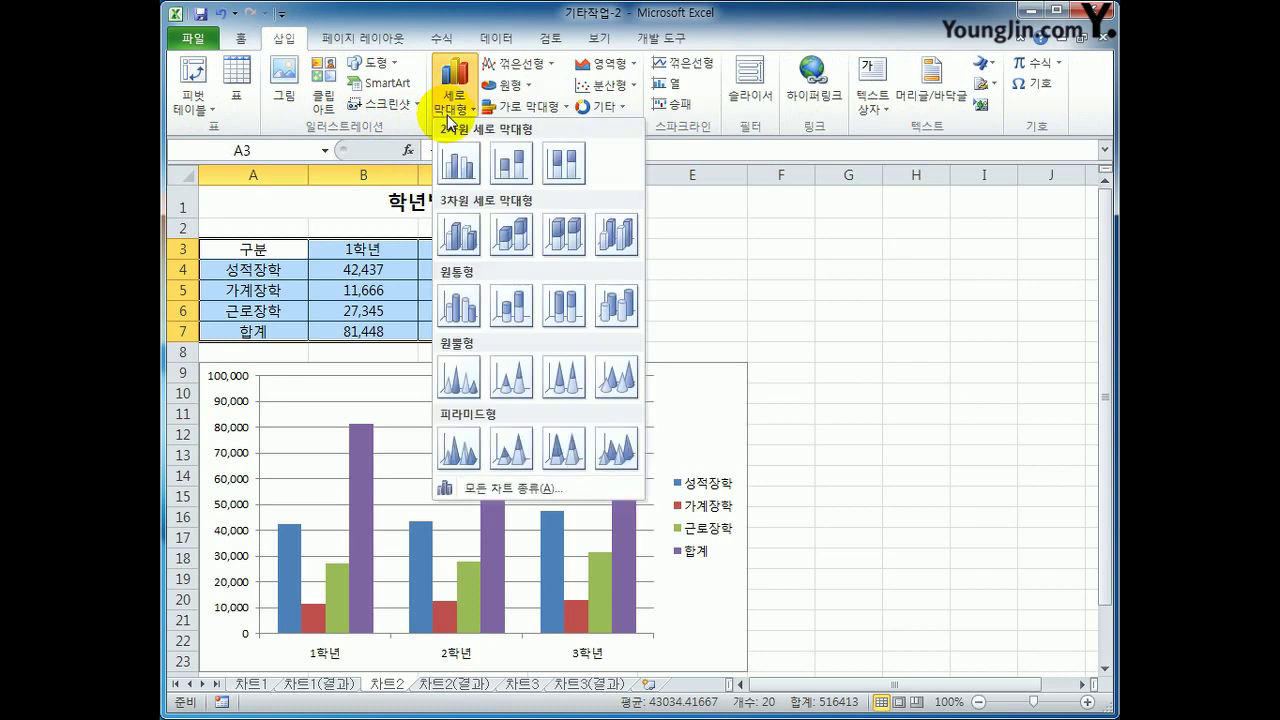
{"action": "left_click", "coordinate": [455, 170]}
{"action": "left_click_drag", "start_coordinate": [874, 541], "coordinate": [1021, 441]}
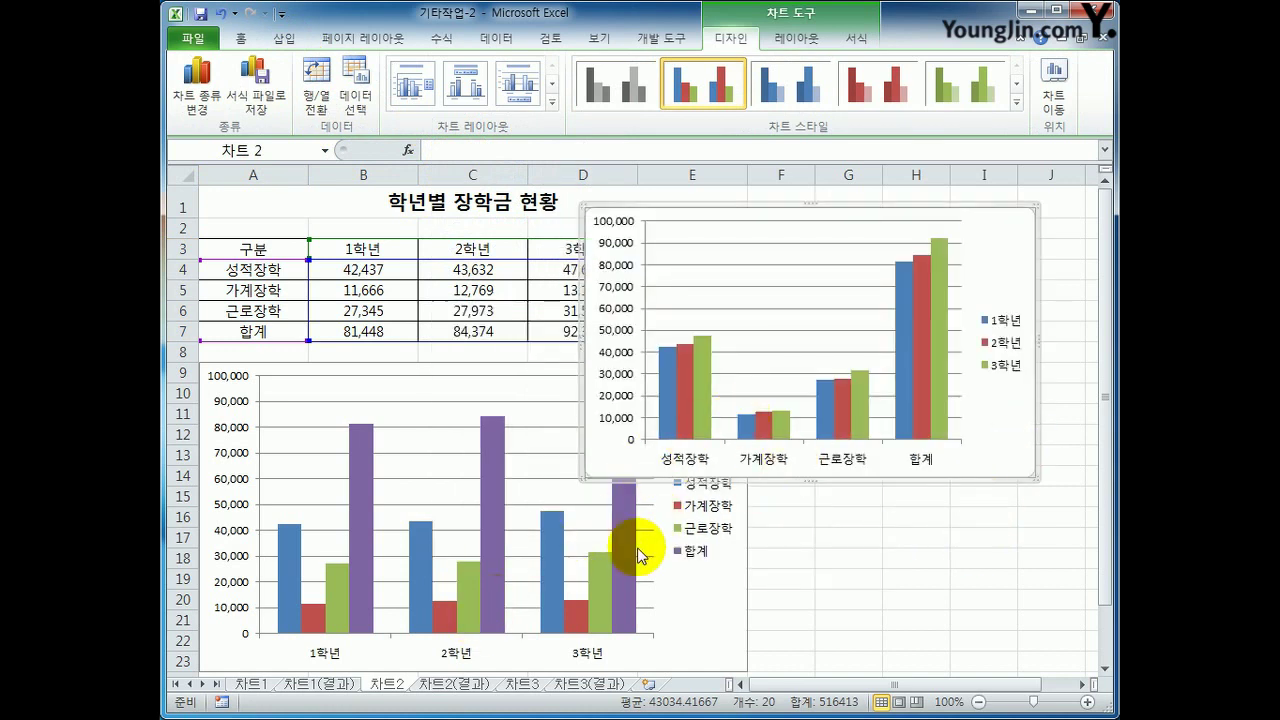
{"action": "left_click", "coordinate": [316, 105]}
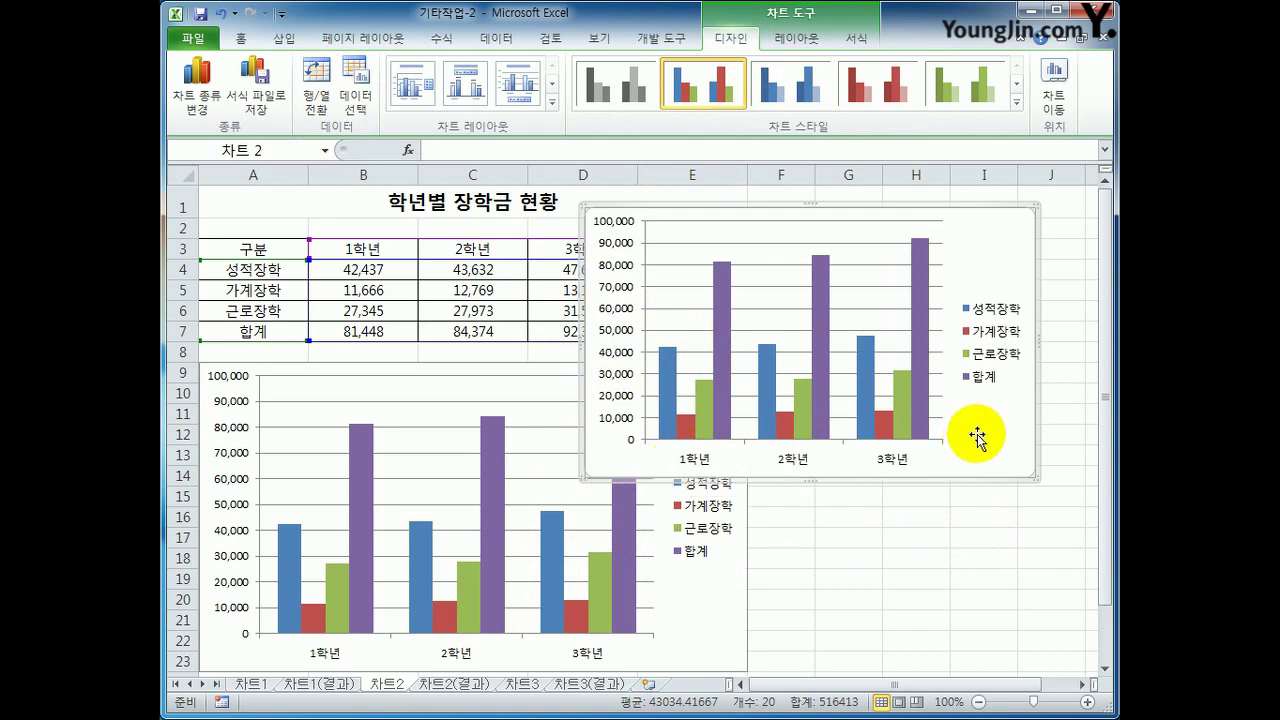
{"action": "key", "text": "ctrl+z"}
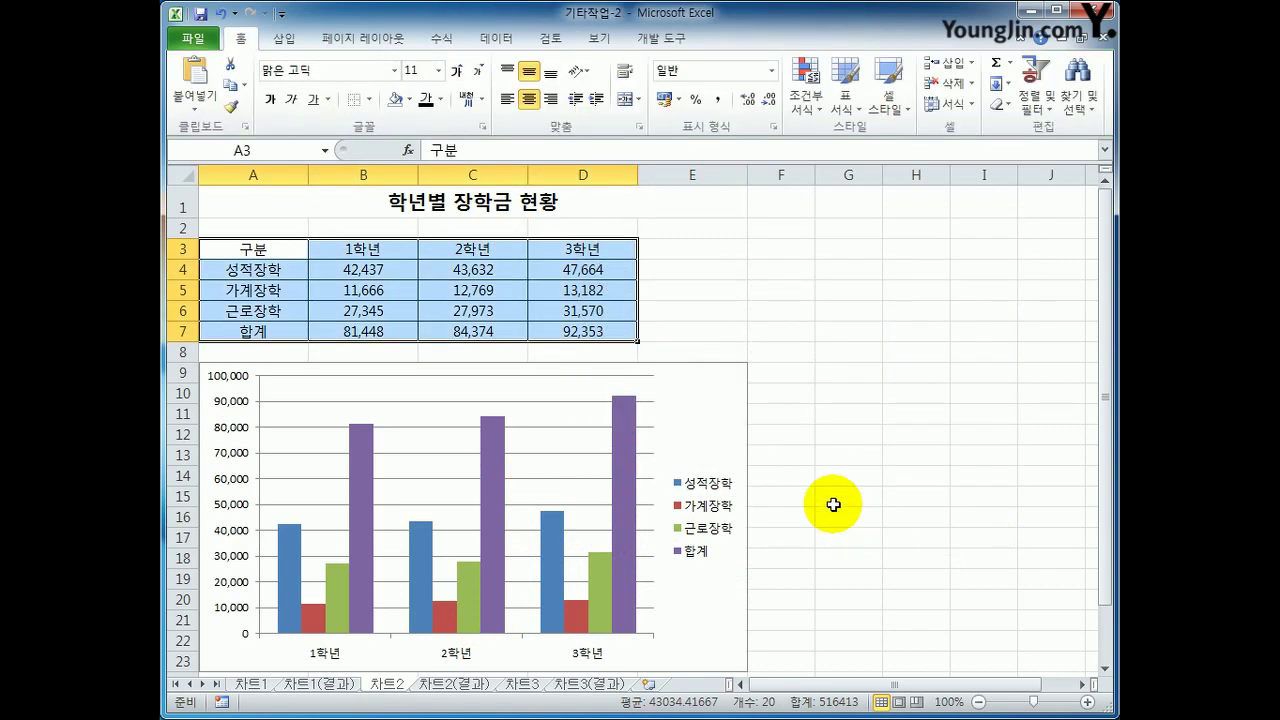
Step: Try out a 2-D clustered column chart of A3:D6, leaving out the 합계 row, and undo its insertion
{"action": "left_click", "coordinate": [285, 252]}
{"action": "left_click_drag", "start_coordinate": [285, 252], "coordinate": [580, 316]}
{"action": "left_click", "coordinate": [290, 38]}
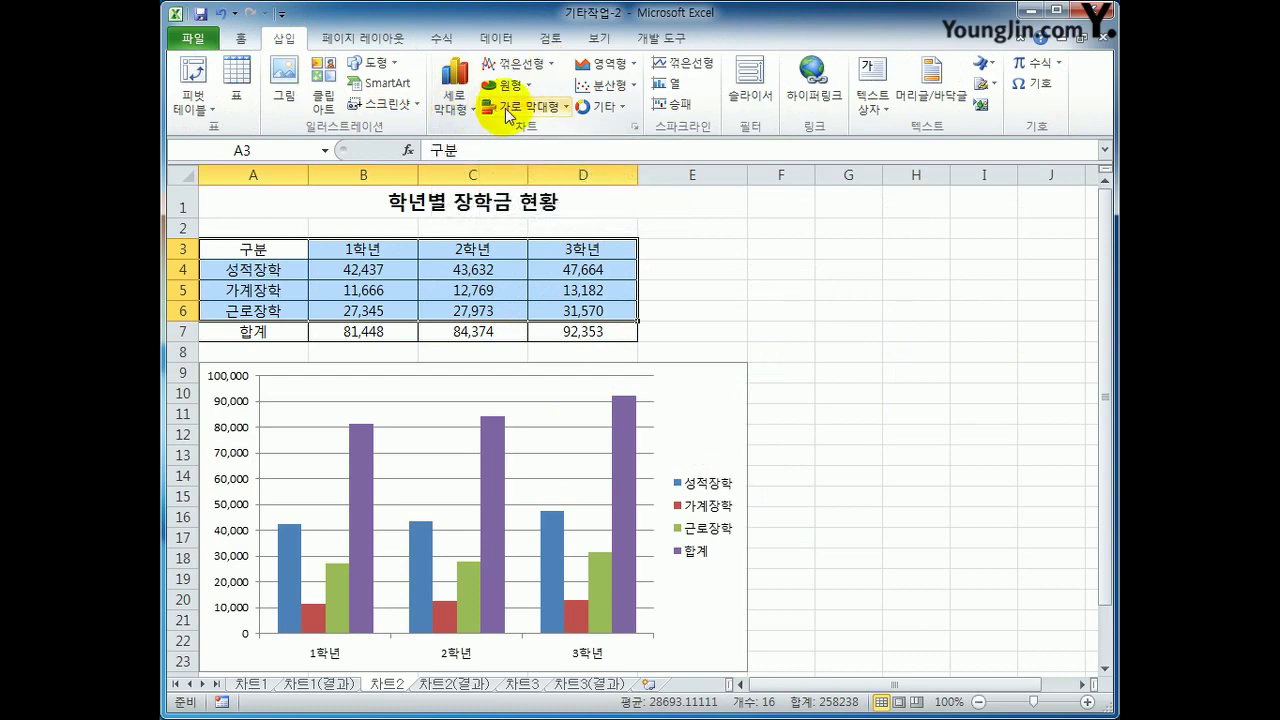
{"action": "left_click", "coordinate": [455, 92]}
{"action": "left_click", "coordinate": [463, 155]}
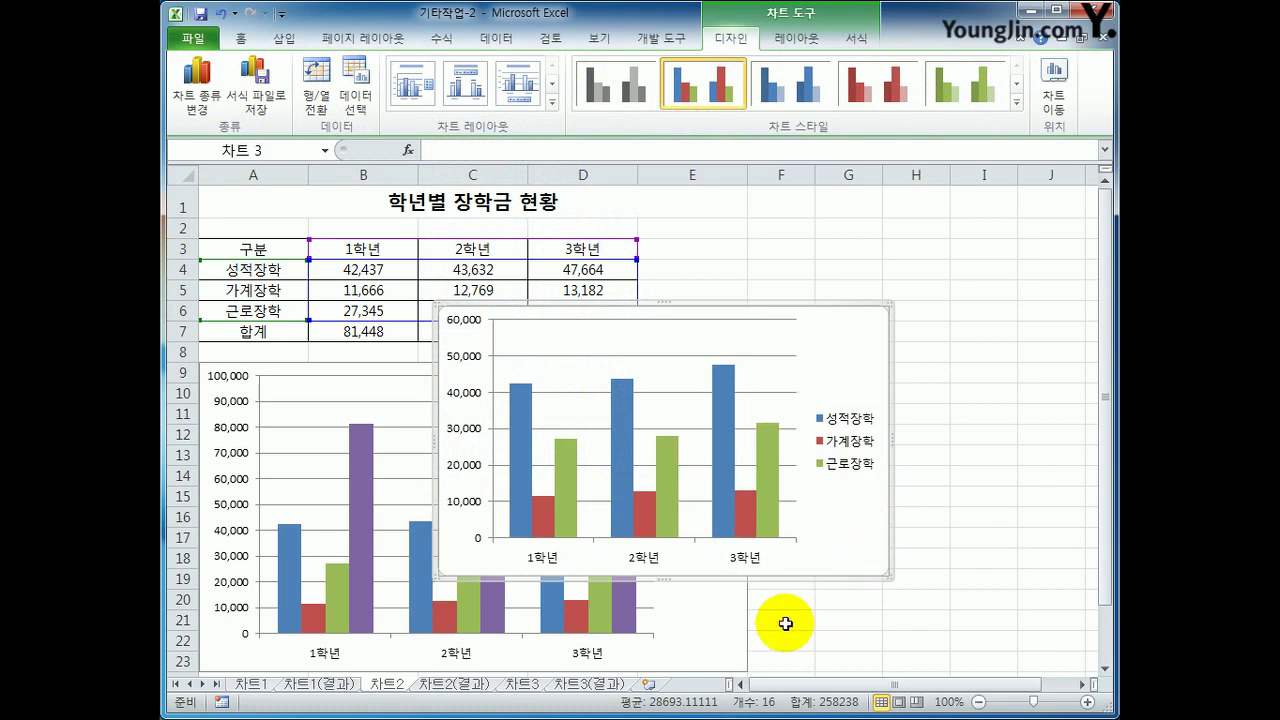
{"action": "key", "text": "ctrl+z"}
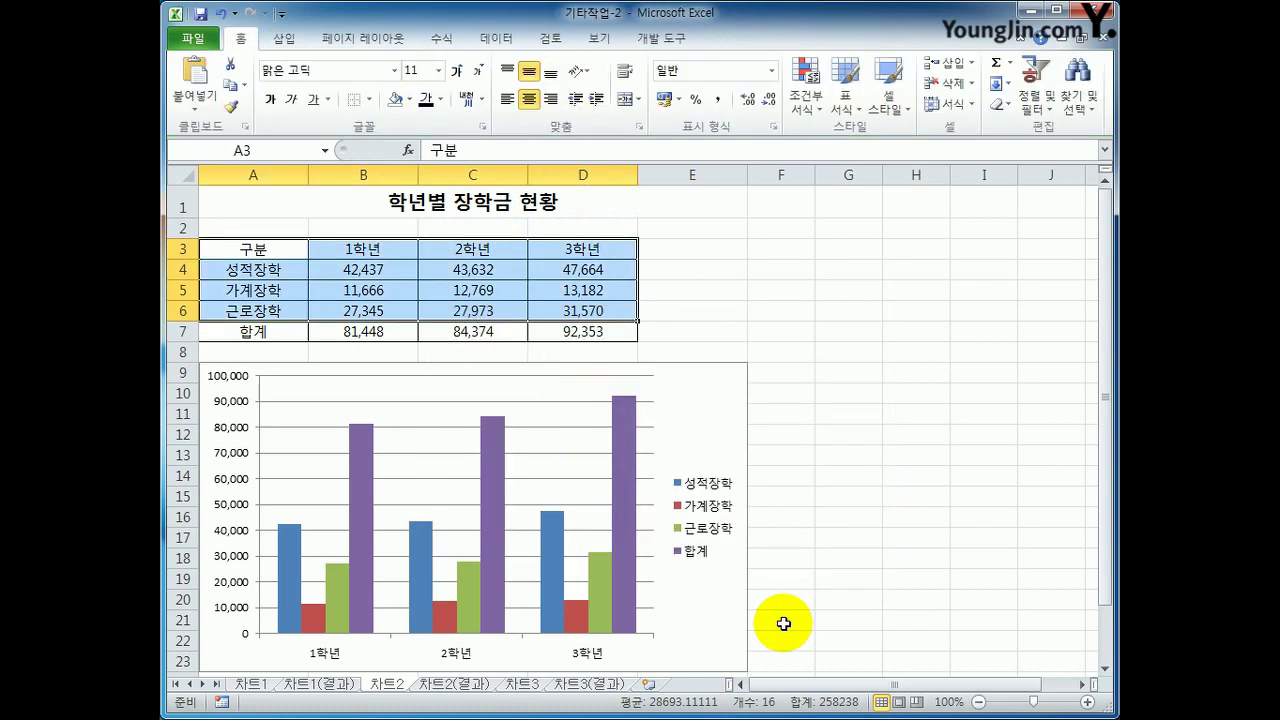
Step: Delete the 합계 series from the existing chart on sheet 차트2
{"action": "left_click", "coordinate": [725, 412]}
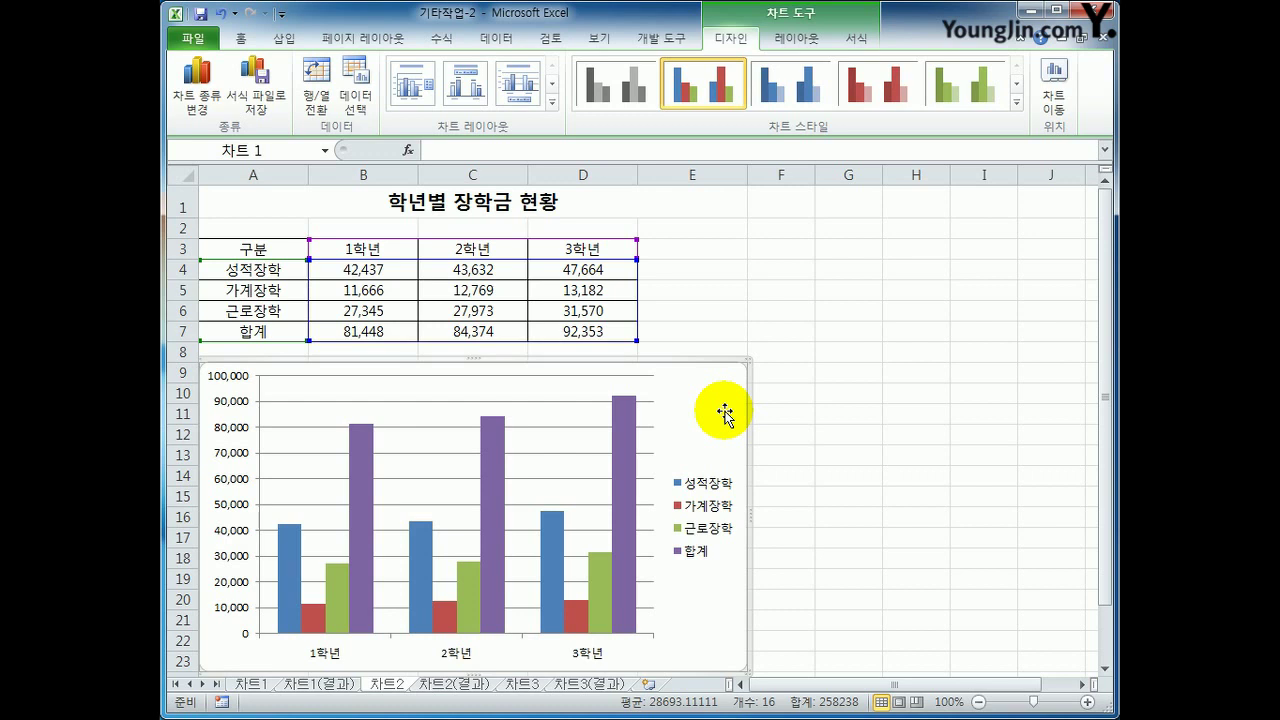
{"action": "left_click", "coordinate": [361, 467]}
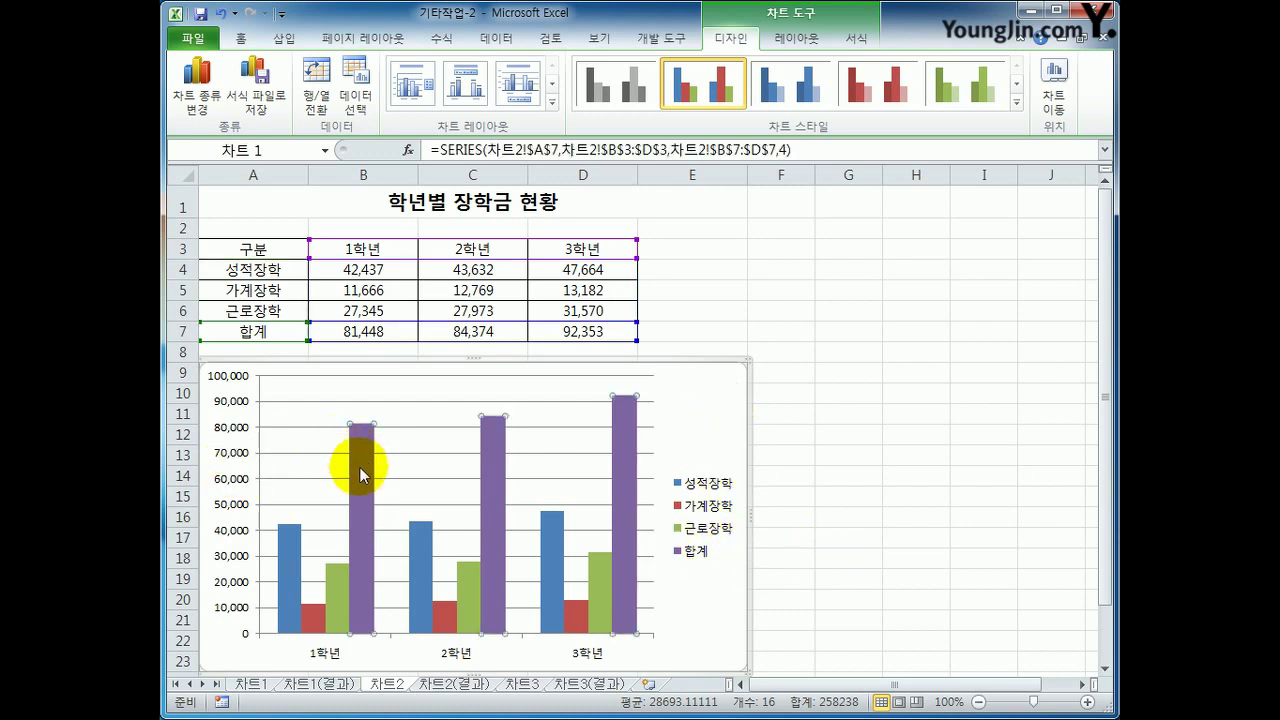
{"action": "right_click", "coordinate": [360, 450]}
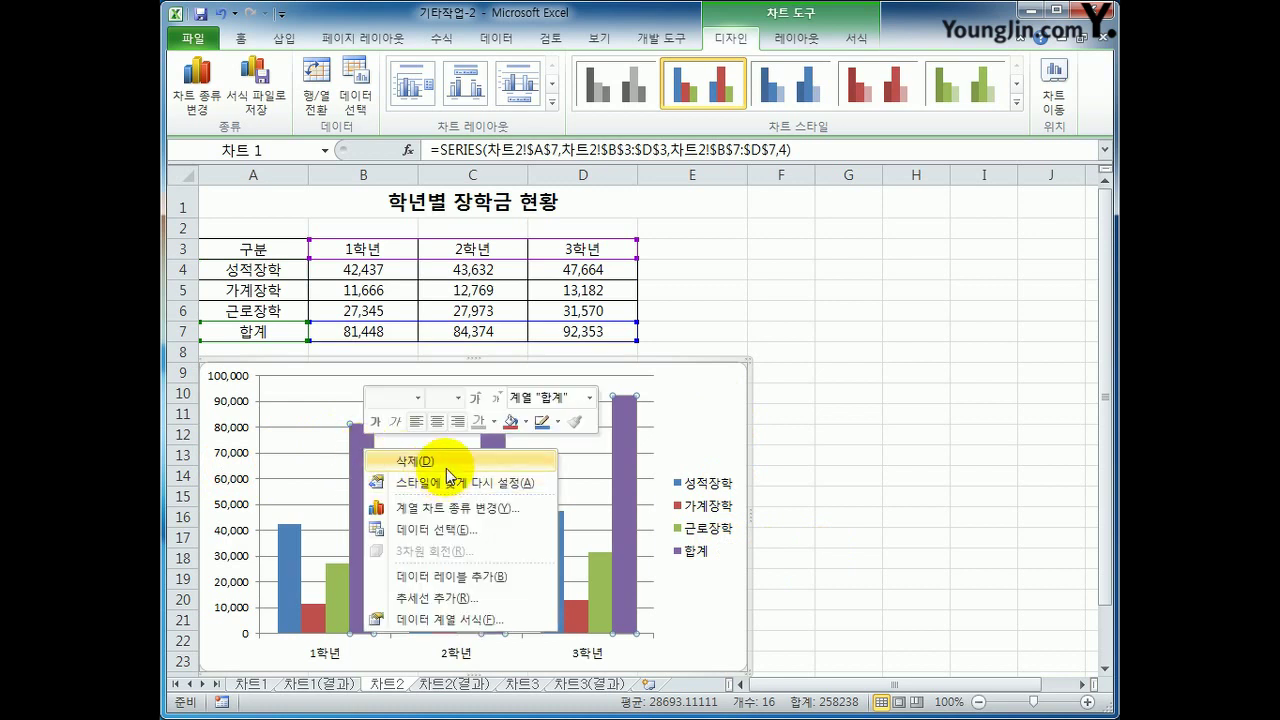
{"action": "left_click", "coordinate": [446, 466]}
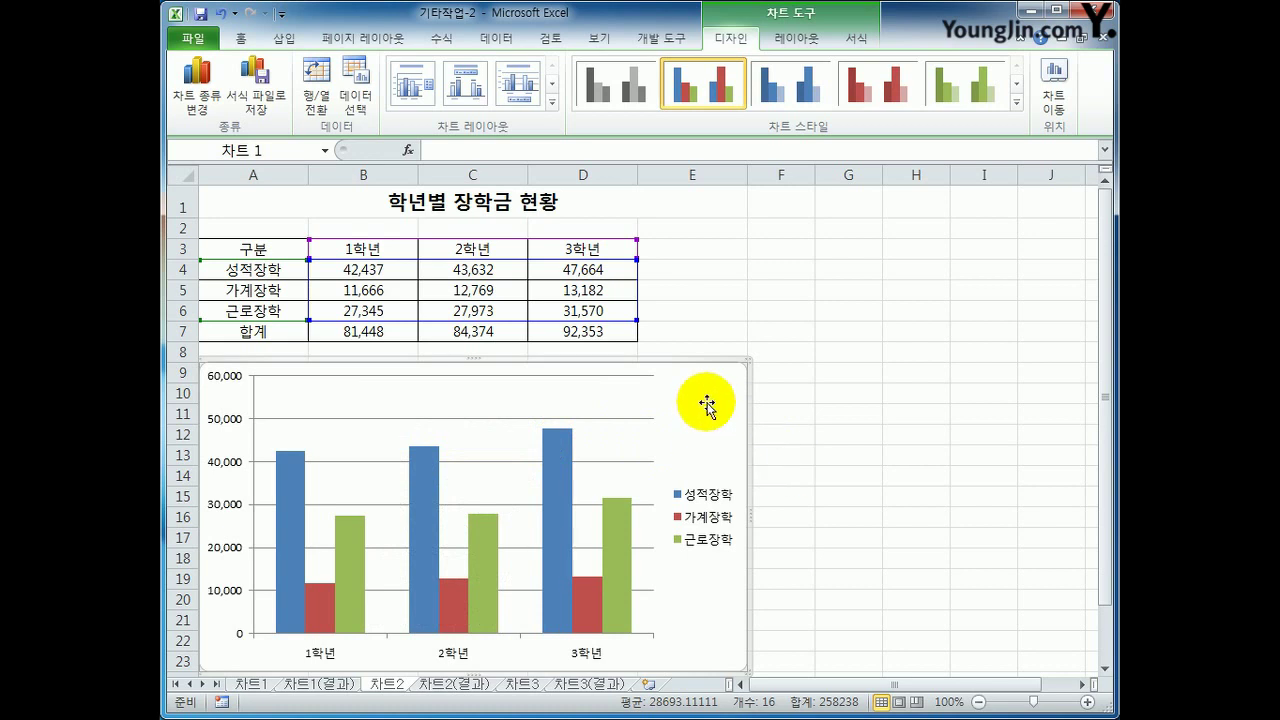
Step: Change the chart type of the scholarship chart to a 2-D stacked horizontal bar chart
{"action": "scroll", "coordinate": [707, 402], "scroll_direction": "down", "scroll_amount": 1}
{"action": "right_click", "coordinate": [676, 314]}
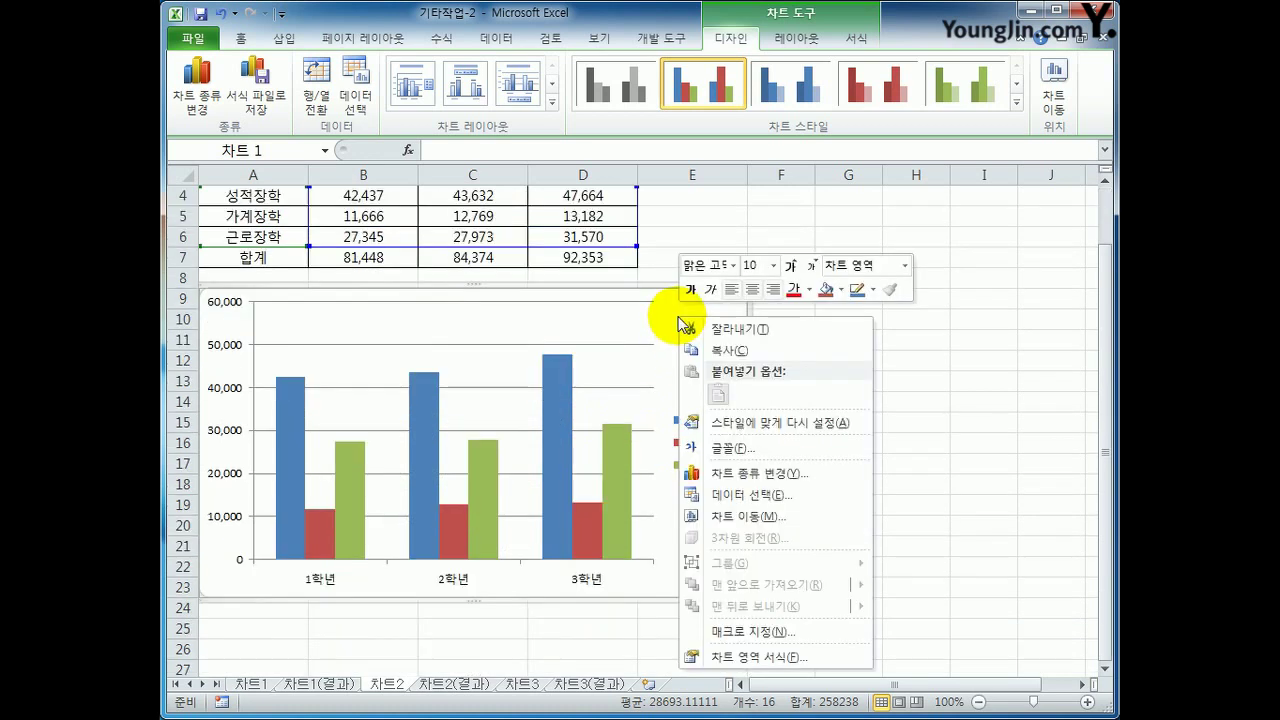
{"action": "left_click", "coordinate": [783, 472]}
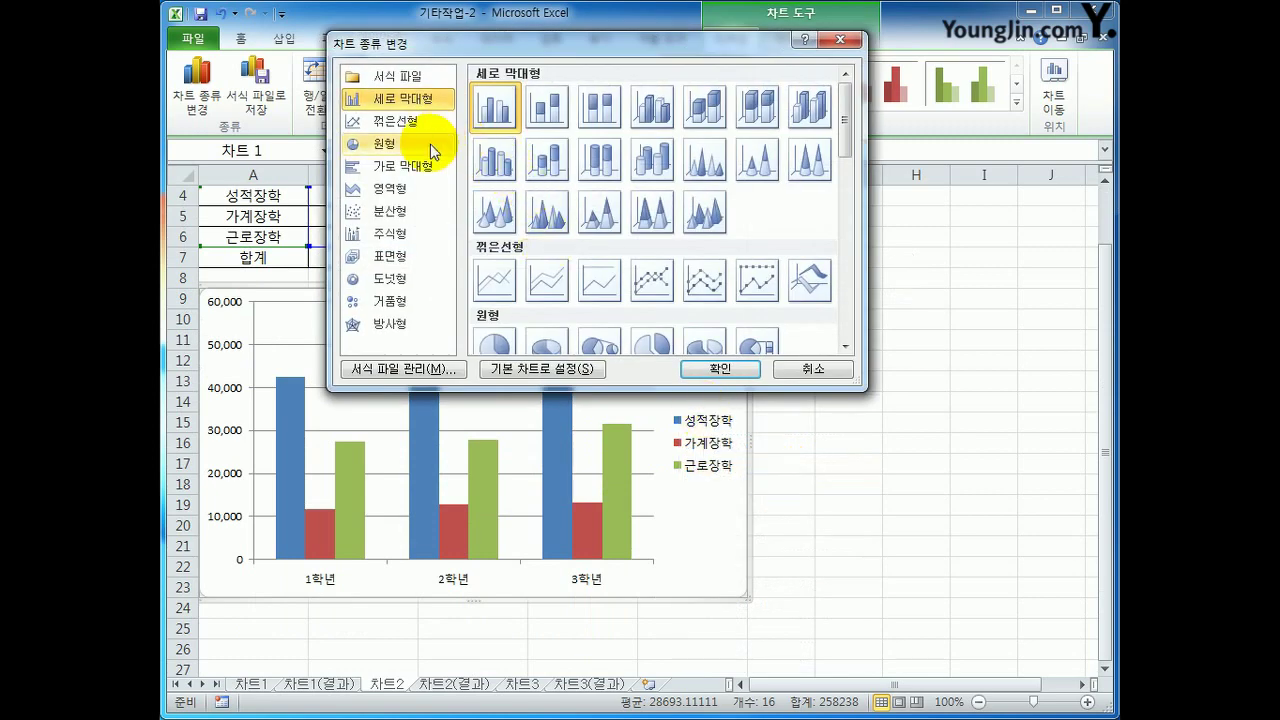
{"action": "left_click", "coordinate": [414, 170]}
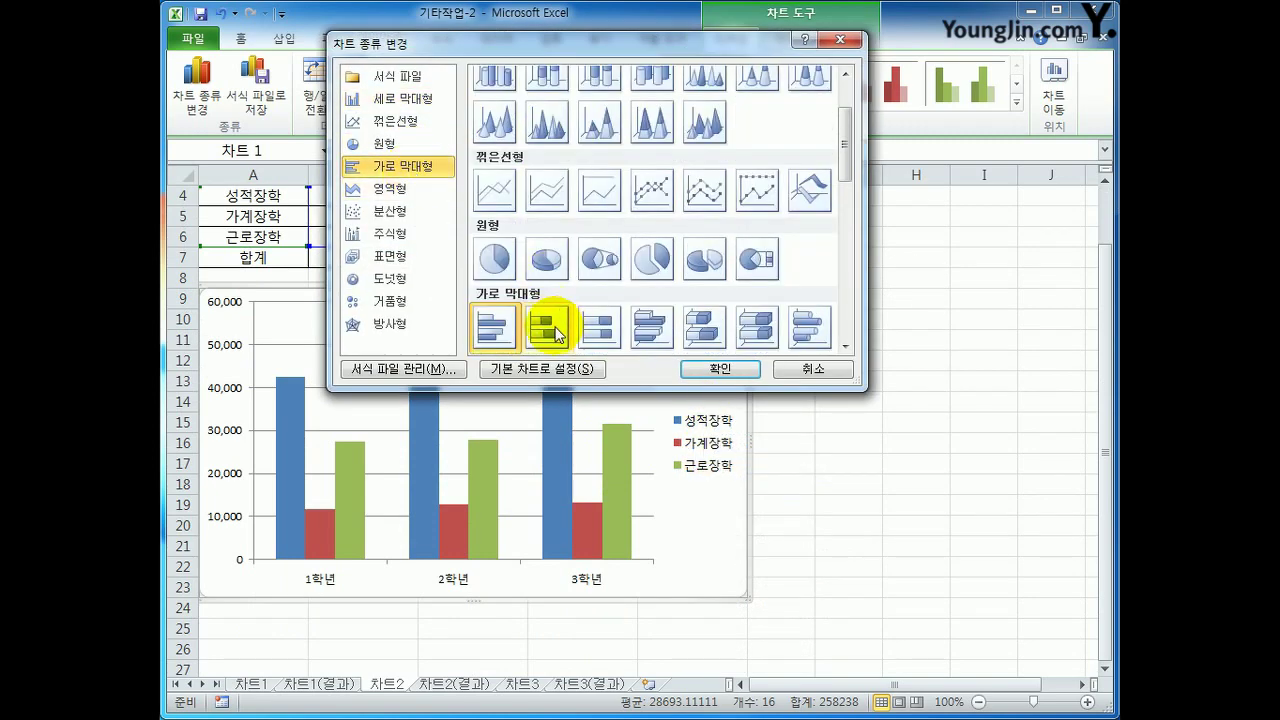
{"action": "left_click", "coordinate": [554, 330]}
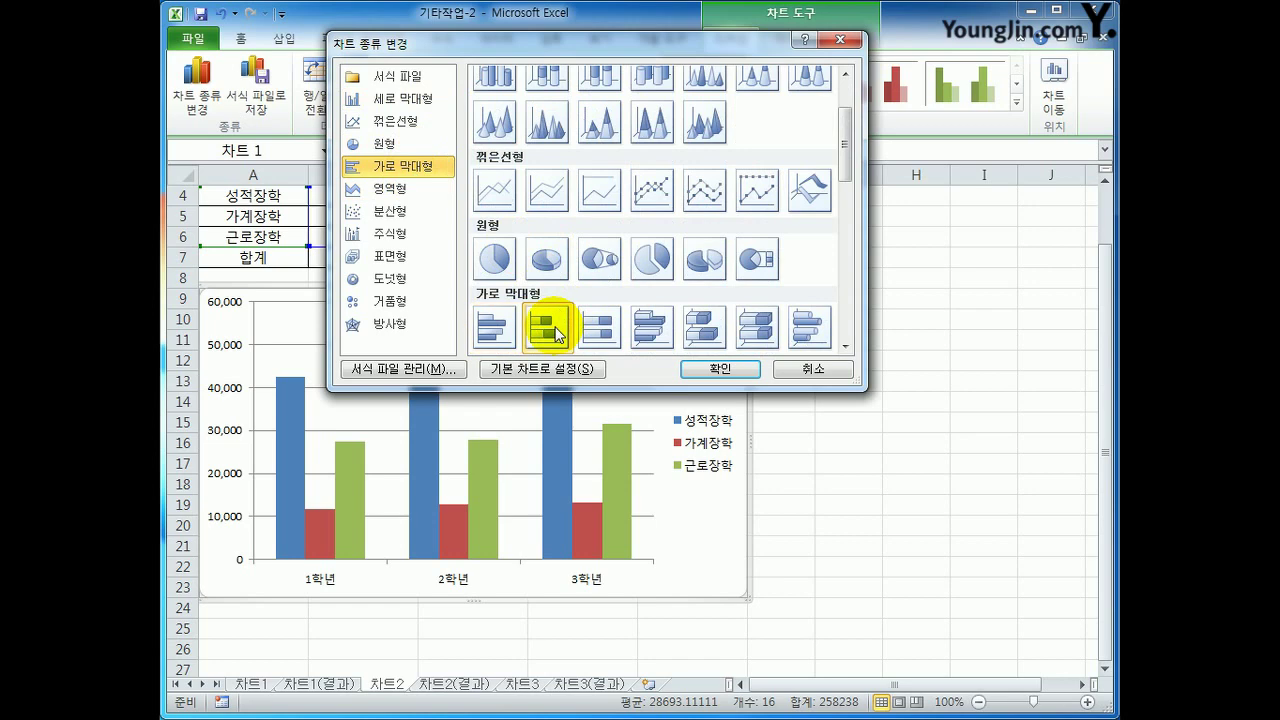
{"action": "left_click", "coordinate": [705, 366]}
{"action": "left_click", "coordinate": [798, 426]}
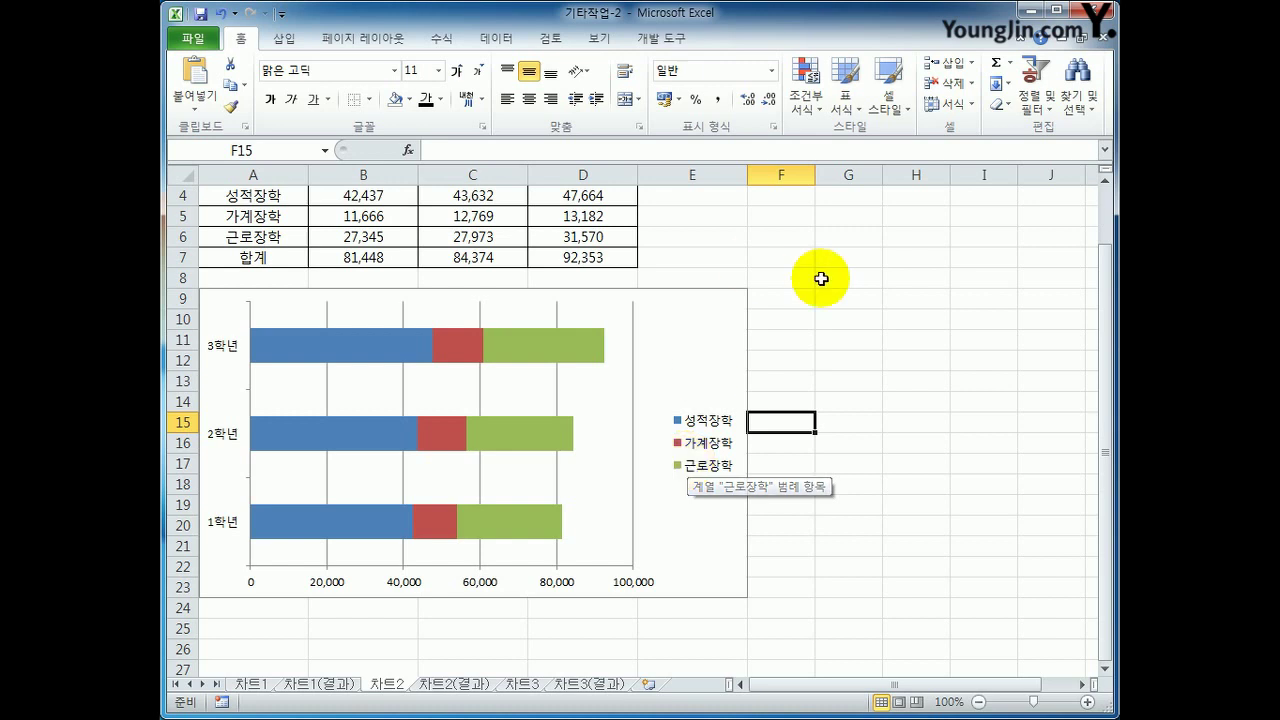
Step: Add a chart title above the plot of the scholarship chart on sheet 차트2
{"action": "scroll", "coordinate": [660, 440], "scroll_direction": "up", "scroll_amount": 1}
{"action": "left_click", "coordinate": [668, 420]}
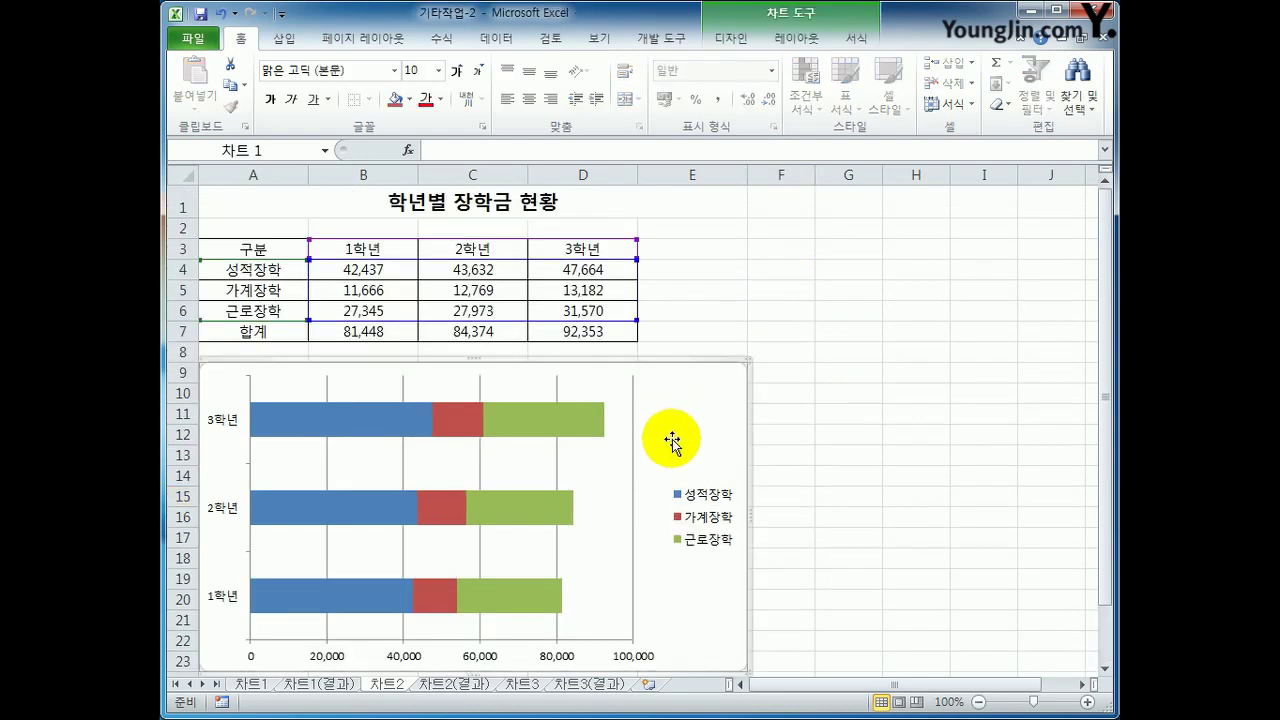
{"action": "left_click", "coordinate": [785, 40]}
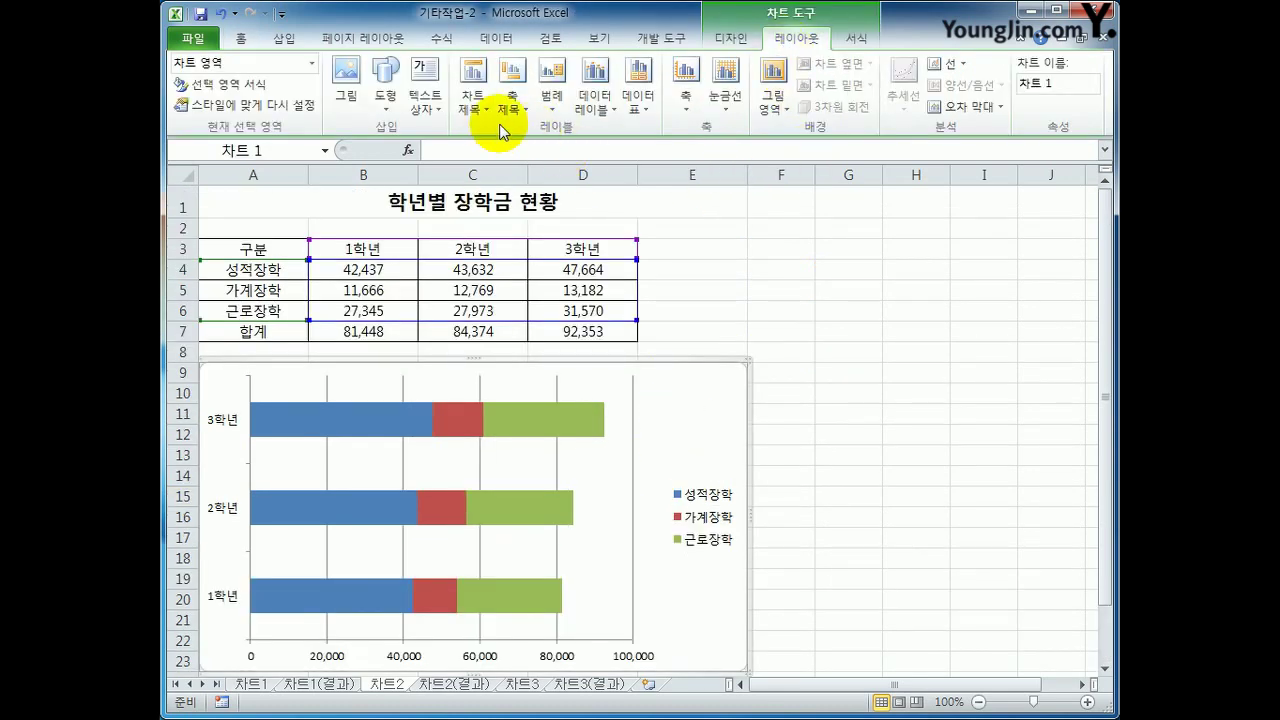
{"action": "left_click", "coordinate": [472, 95]}
{"action": "left_click", "coordinate": [577, 248]}
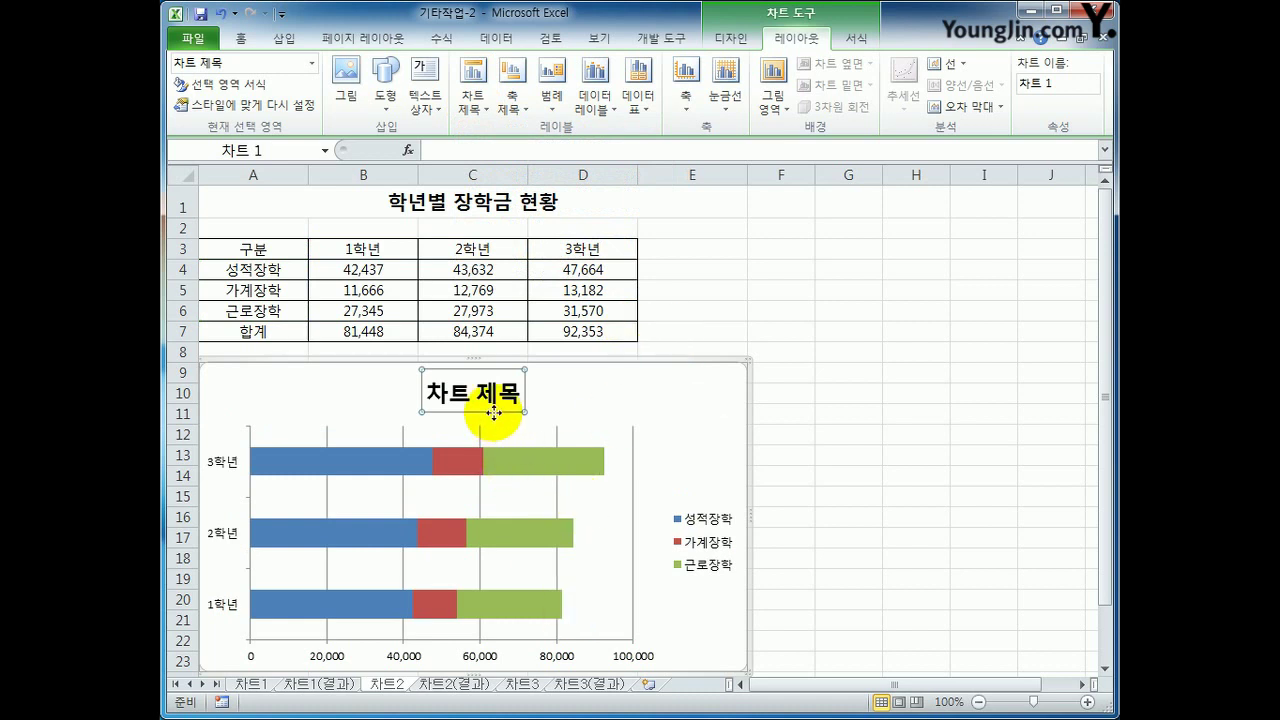
Step: Link the scholarship chart's title to cell A1 with the reference =차트2!$A$1
{"action": "left_click", "coordinate": [463, 152]}
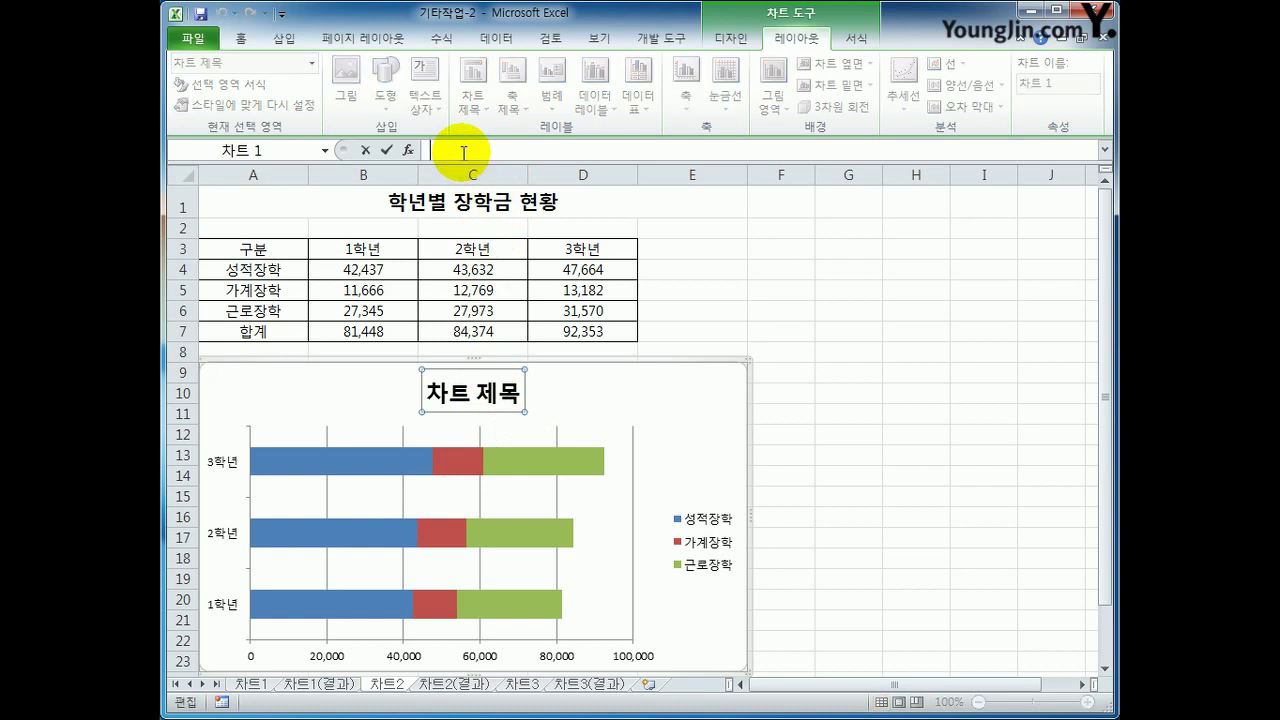
{"action": "type", "text": "="}
{"action": "left_click", "coordinate": [424, 199]}
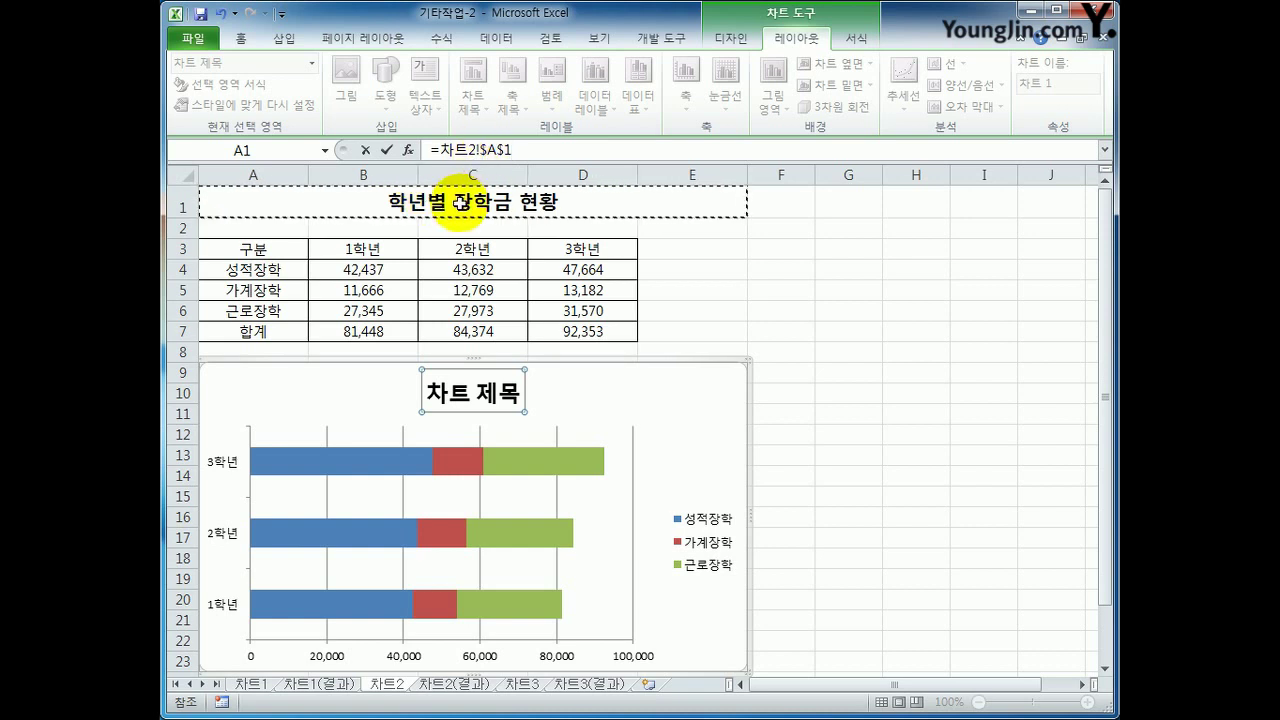
{"action": "key", "text": "Return"}
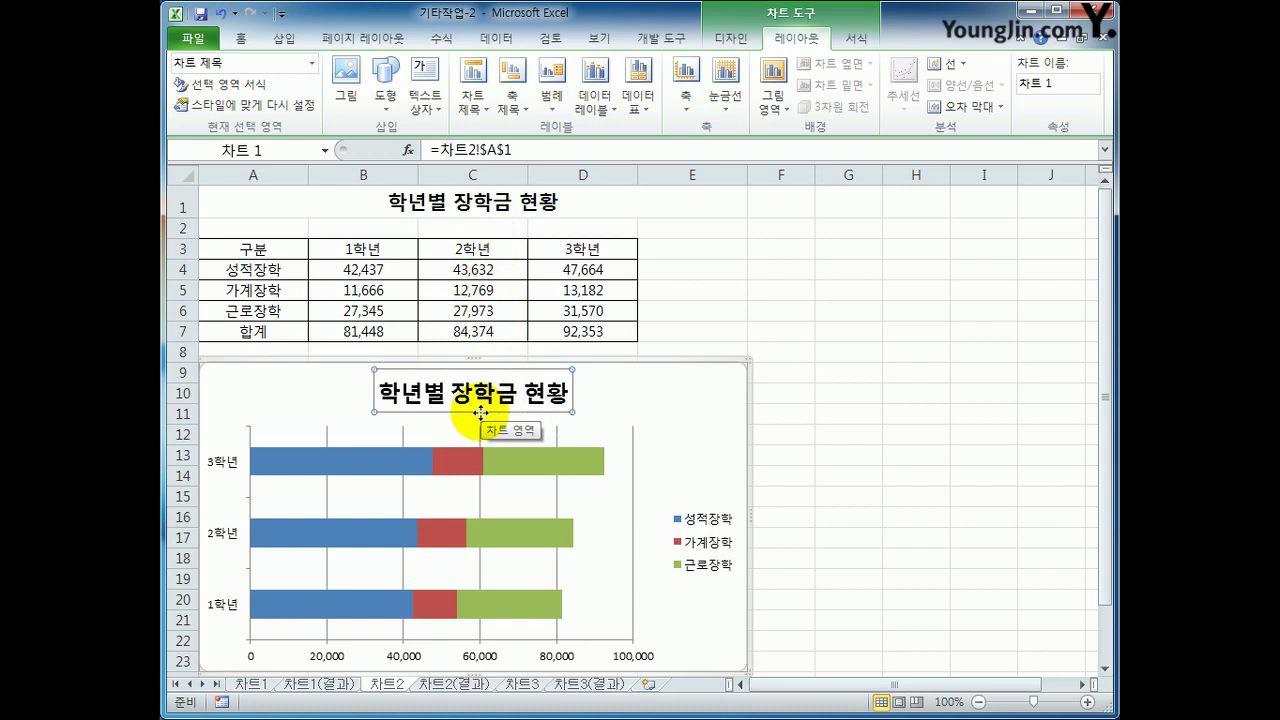
Step: Show data labels at the inside end (안쪽 끝에) of the bars for the 근로장학 series only
{"action": "left_click", "coordinate": [565, 463]}
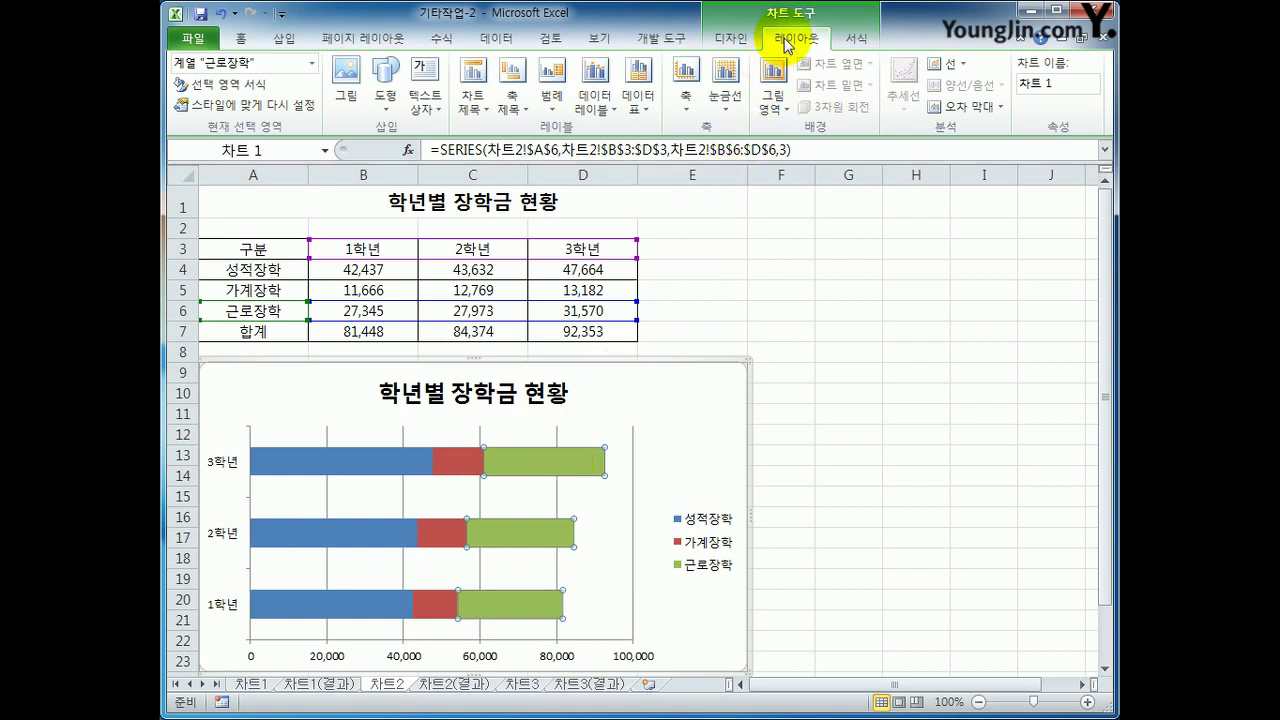
{"action": "left_click", "coordinate": [590, 110]}
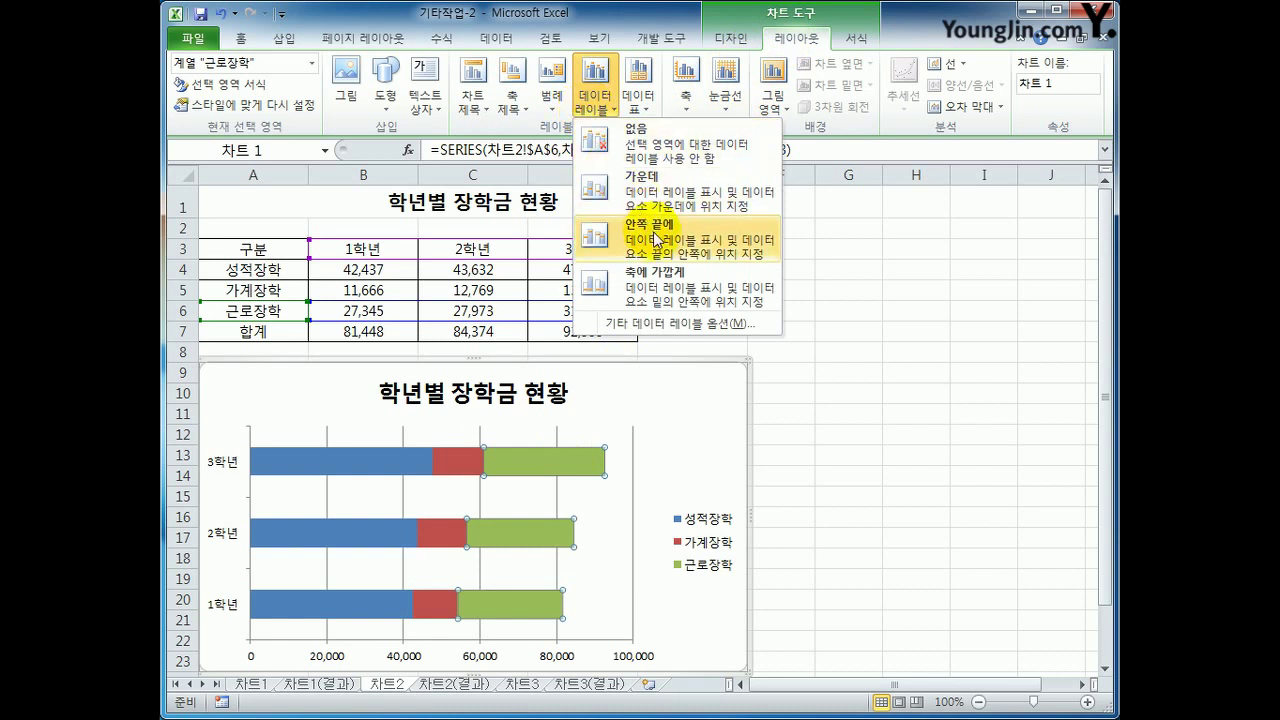
{"action": "left_click", "coordinate": [656, 238]}
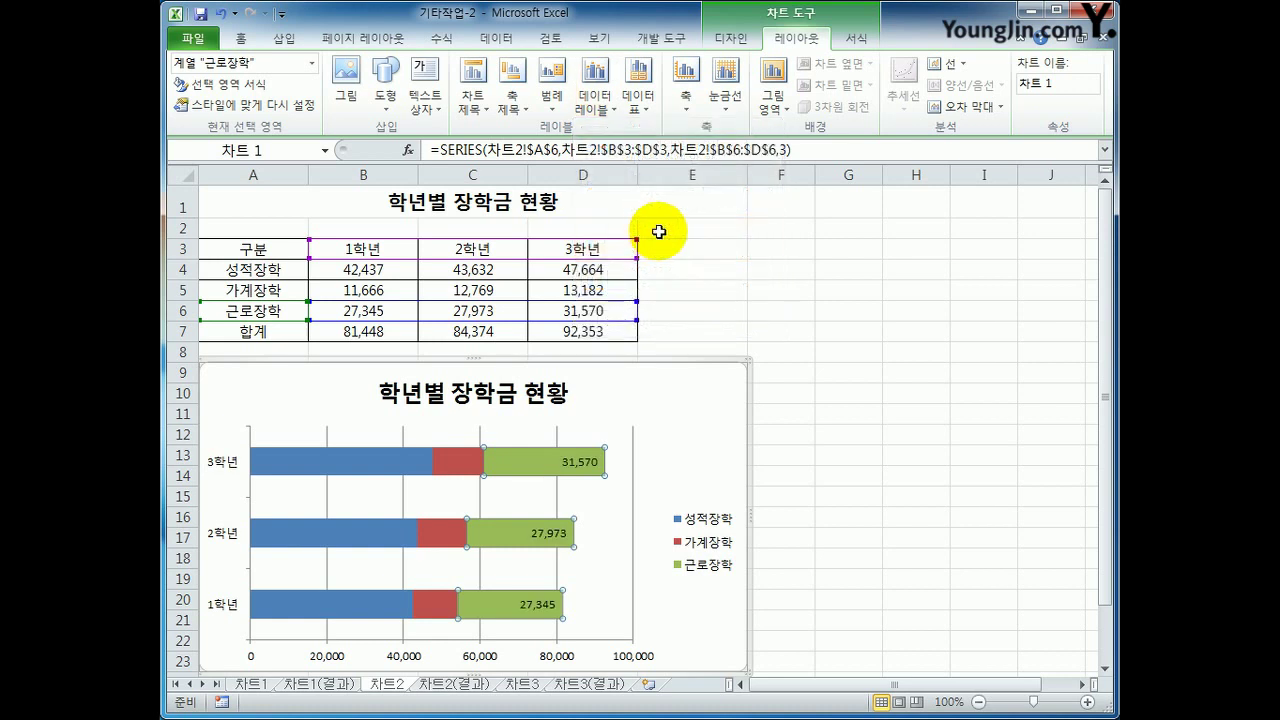
{"action": "left_click", "coordinate": [594, 100]}
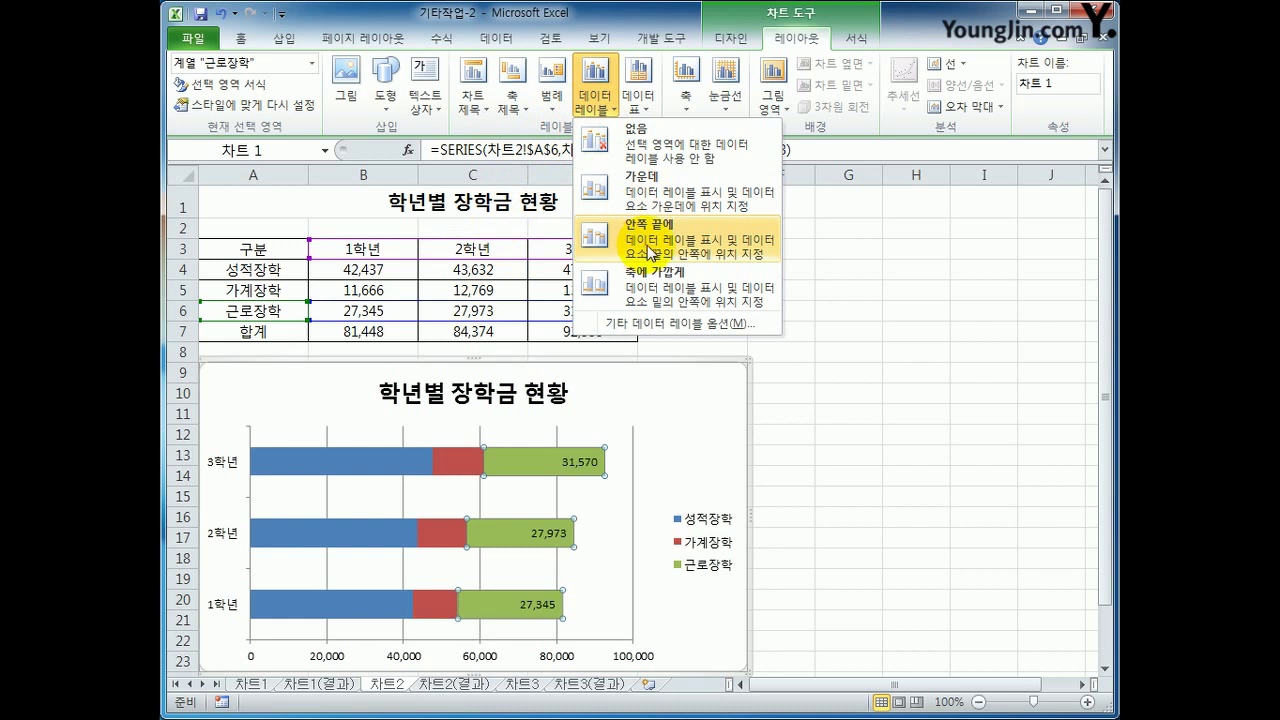
{"action": "left_click", "coordinate": [866, 356]}
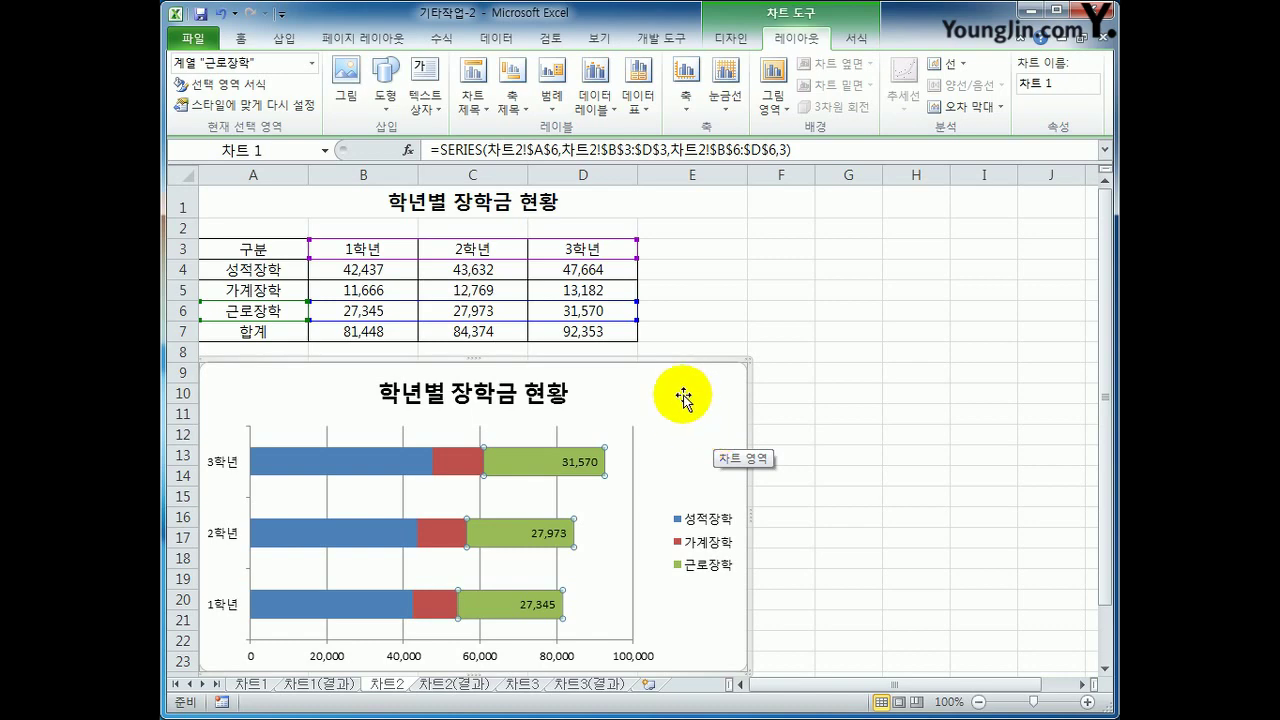
Step: Apply the centred inner (안쪽) shadow preset to the chart area of the scholarship chart
{"action": "left_click", "coordinate": [684, 394]}
{"action": "scroll", "coordinate": [690, 398], "scroll_direction": "down", "scroll_amount": 1}
{"action": "right_click", "coordinate": [670, 320]}
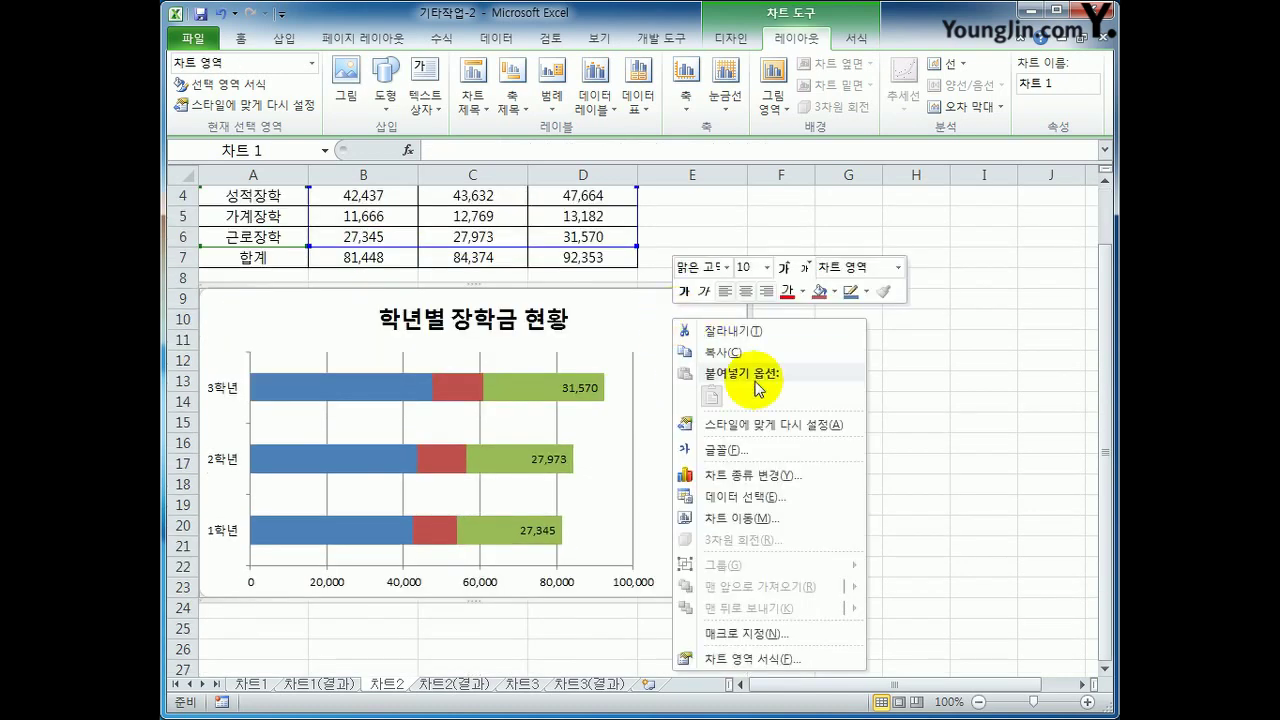
{"action": "left_click", "coordinate": [786, 659]}
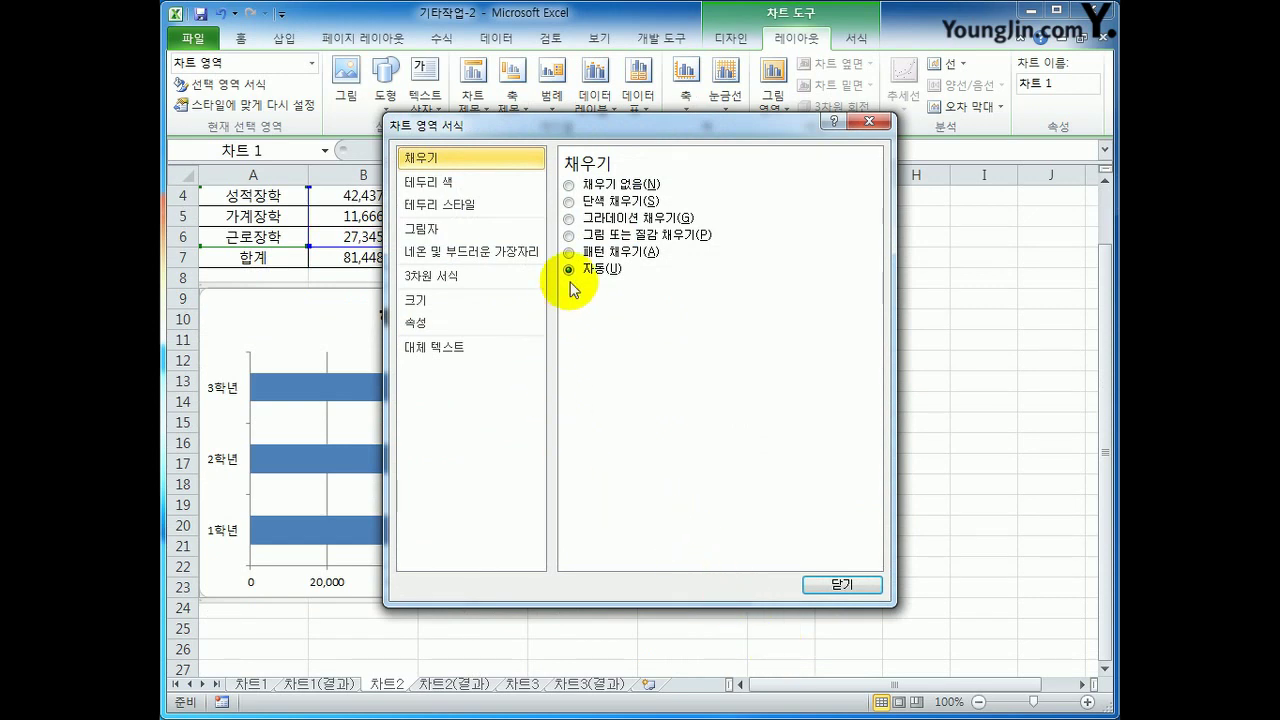
{"action": "left_click", "coordinate": [455, 232]}
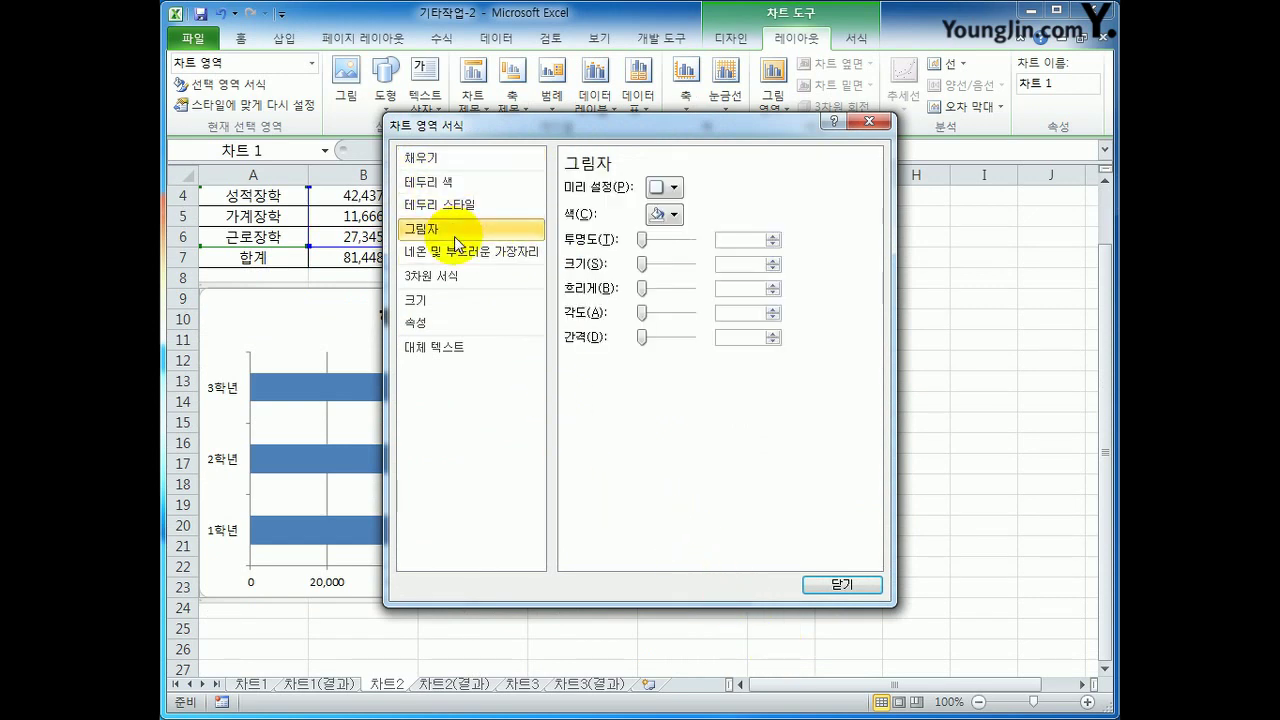
{"action": "left_click", "coordinate": [674, 188]}
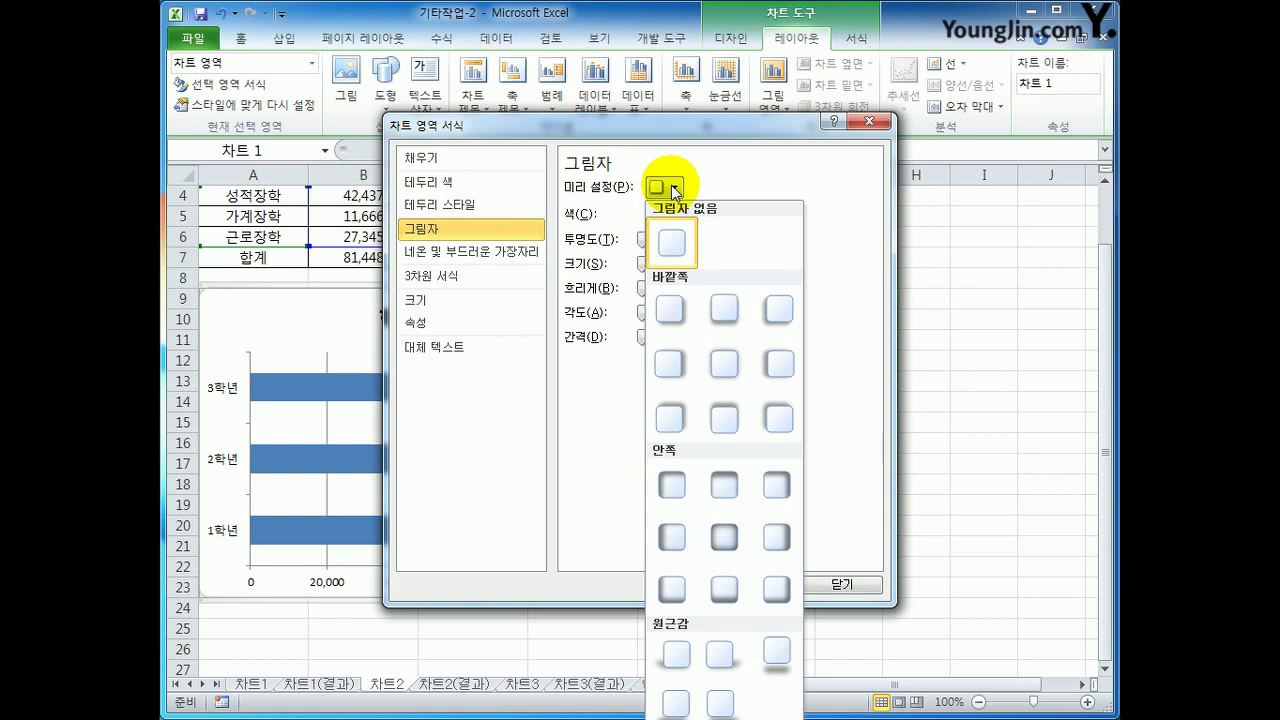
{"action": "left_click", "coordinate": [730, 535]}
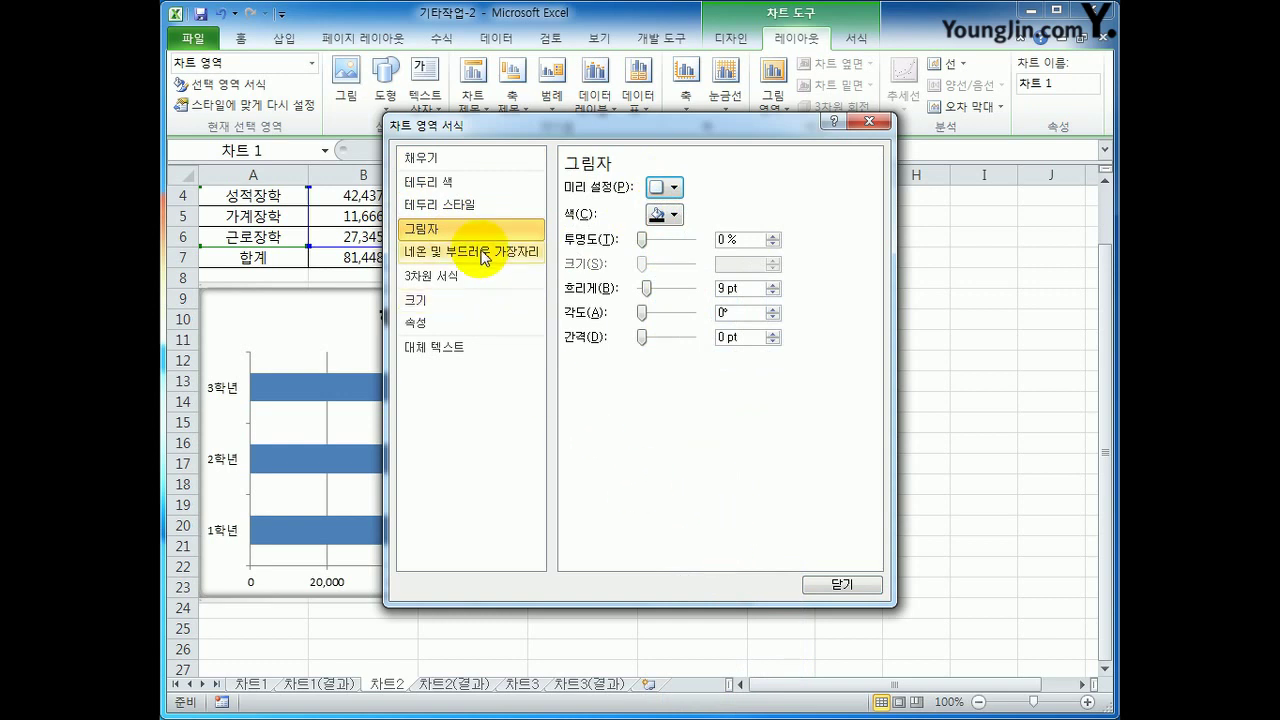
Step: Set the chart area's border width to 2 pt and turn on rounded corners (둥근 모서리)
{"action": "left_click", "coordinate": [489, 205]}
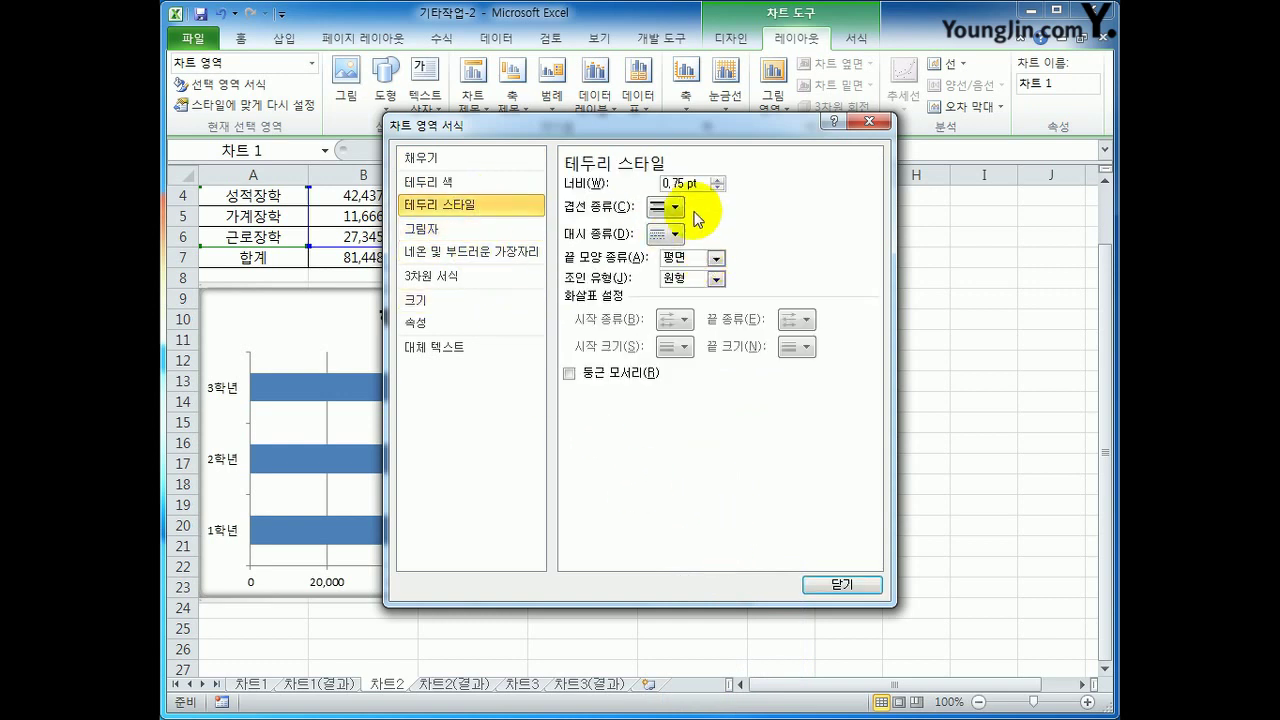
{"action": "left_click", "coordinate": [717, 180]}
{"action": "left_click", "coordinate": [717, 180]}
{"action": "left_click", "coordinate": [717, 180]}
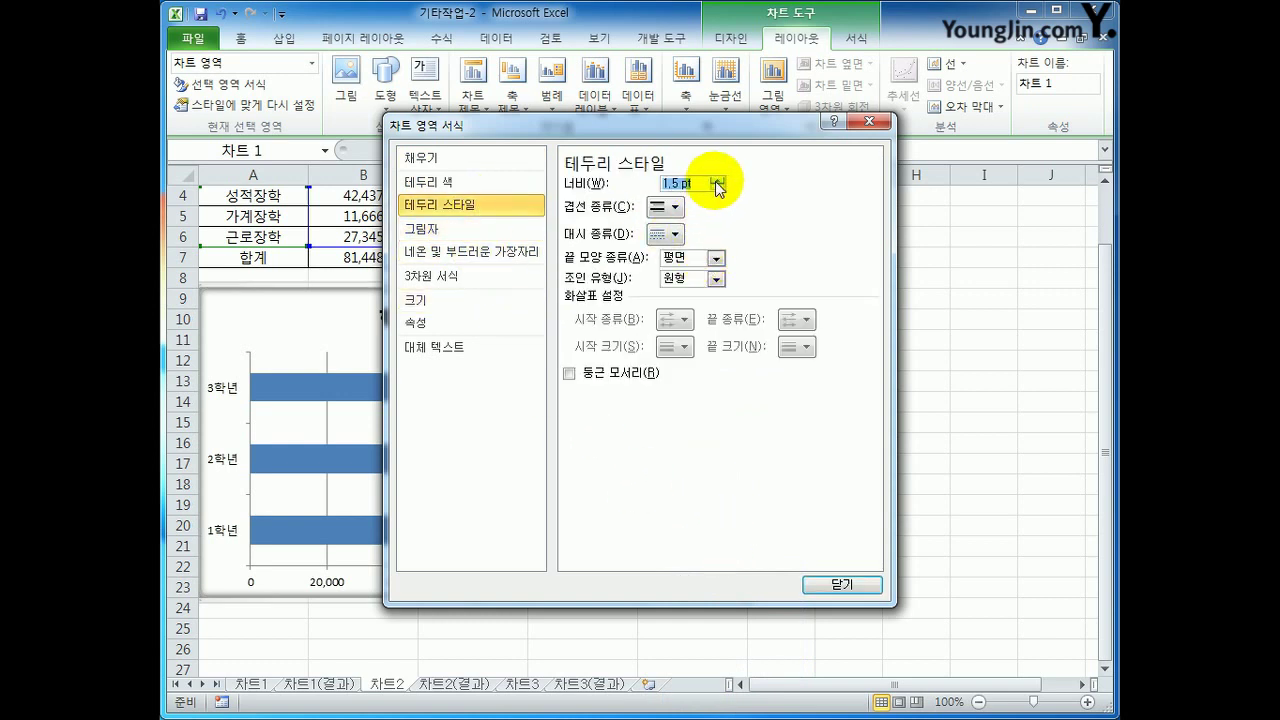
{"action": "left_click", "coordinate": [717, 180]}
{"action": "left_click", "coordinate": [717, 180]}
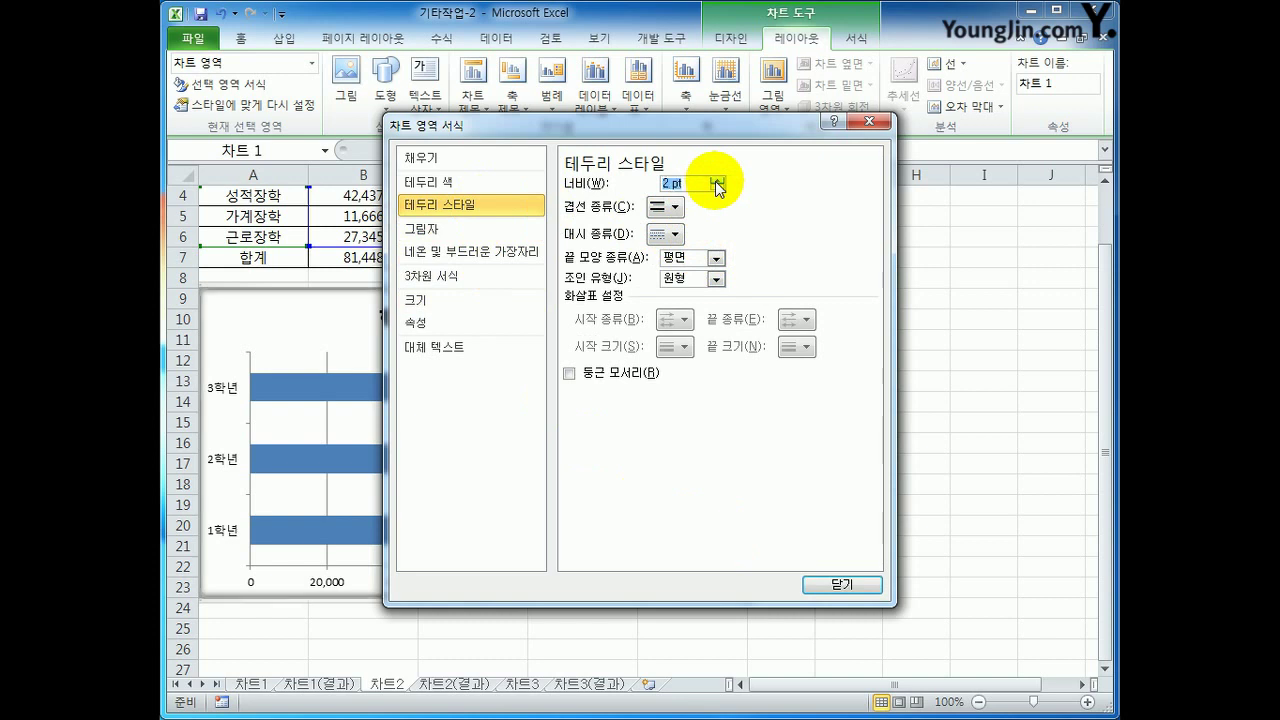
{"action": "left_click", "coordinate": [641, 381]}
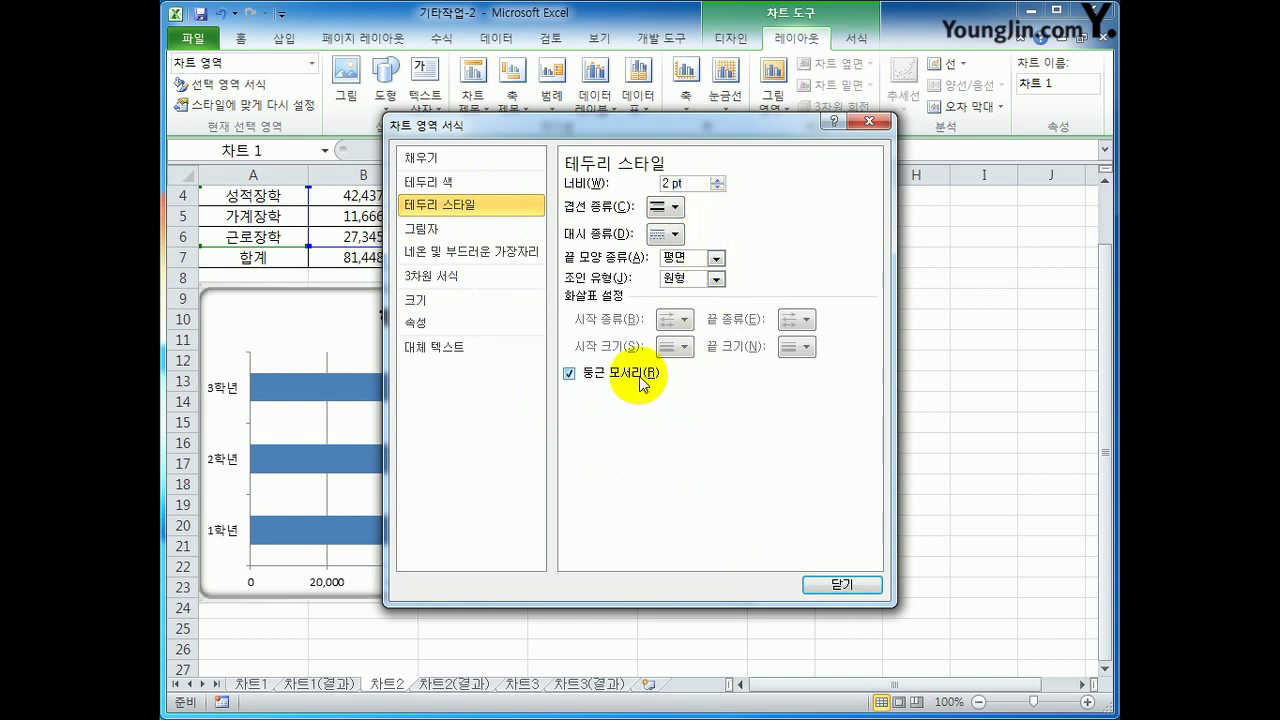
{"action": "left_click", "coordinate": [840, 584]}
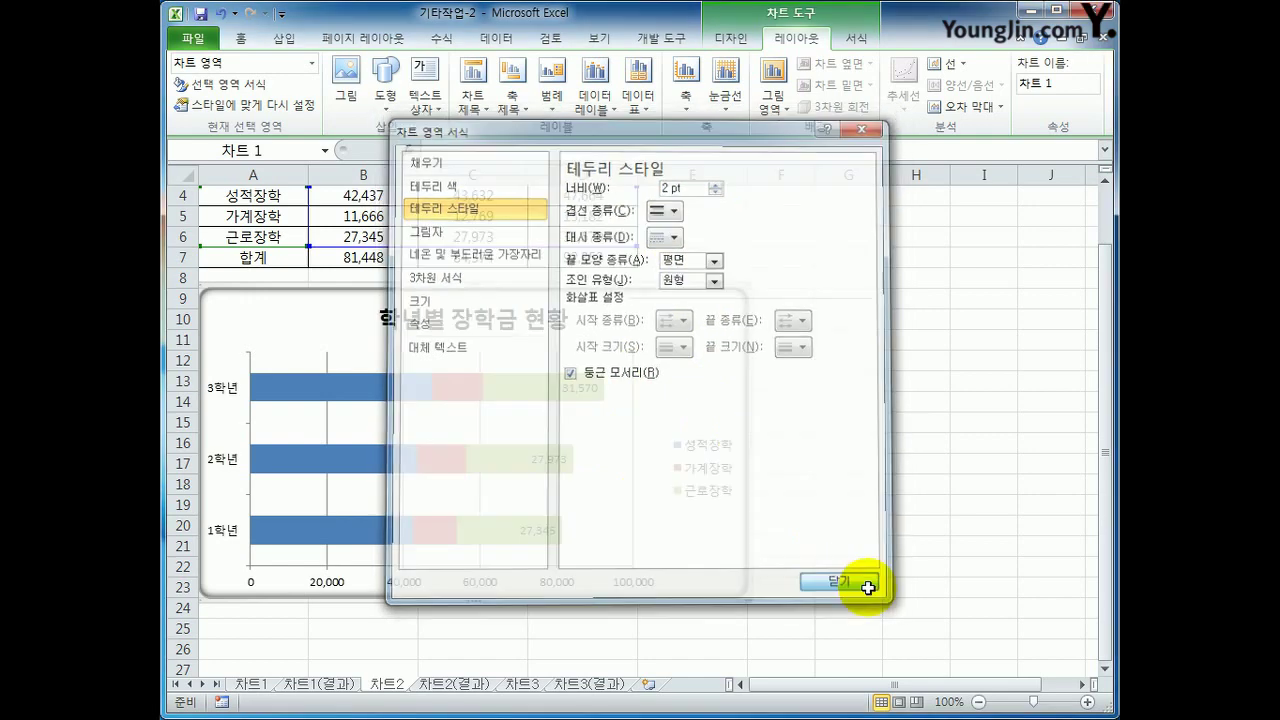
Step: Return to cell A1 and compare the edited chart with the one on sheet 차트2(결과)
{"action": "left_click", "coordinate": [918, 607]}
{"action": "scroll", "coordinate": [828, 610], "scroll_direction": "up", "scroll_amount": 1}
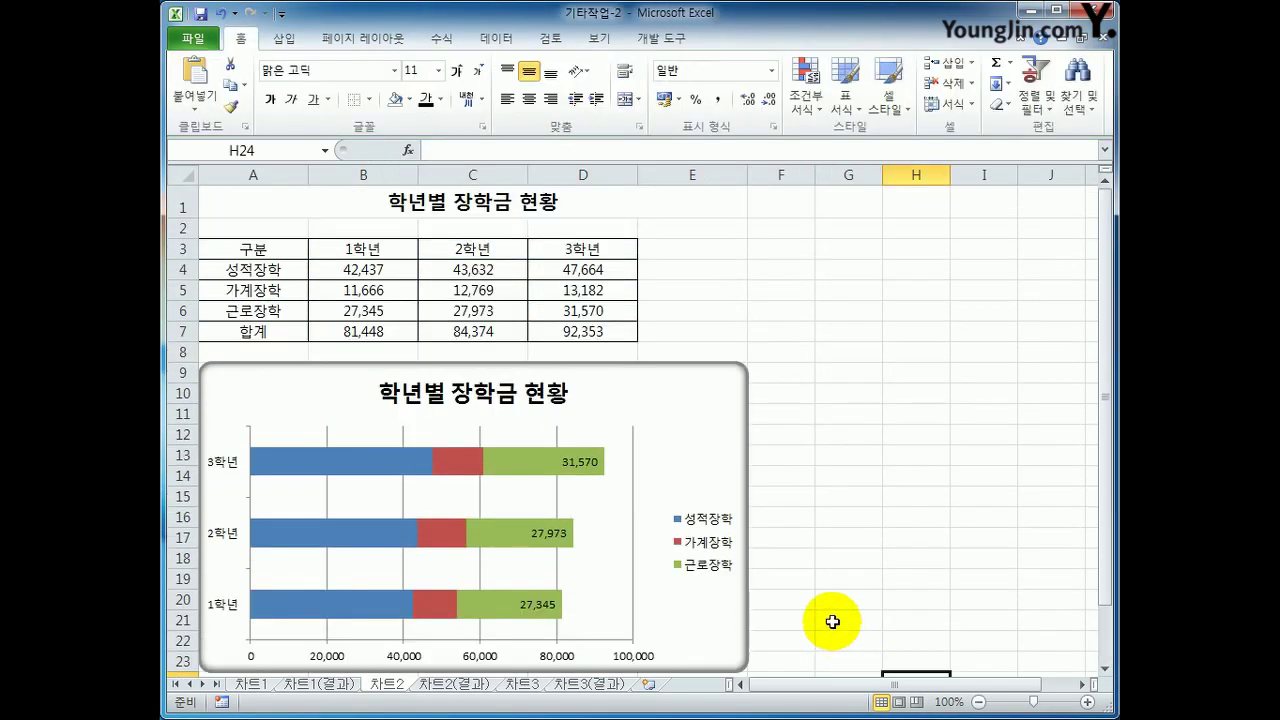
{"action": "key", "text": "ctrl+Home"}
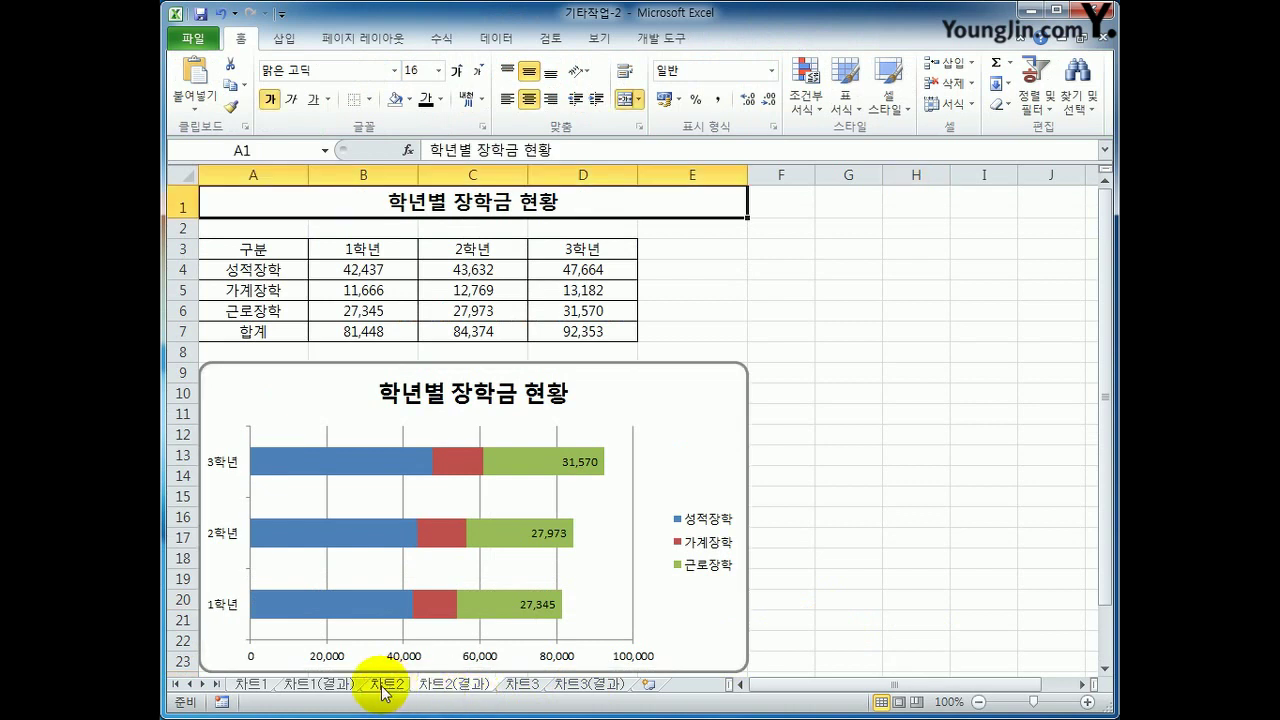
{"action": "left_click", "coordinate": [451, 686]}
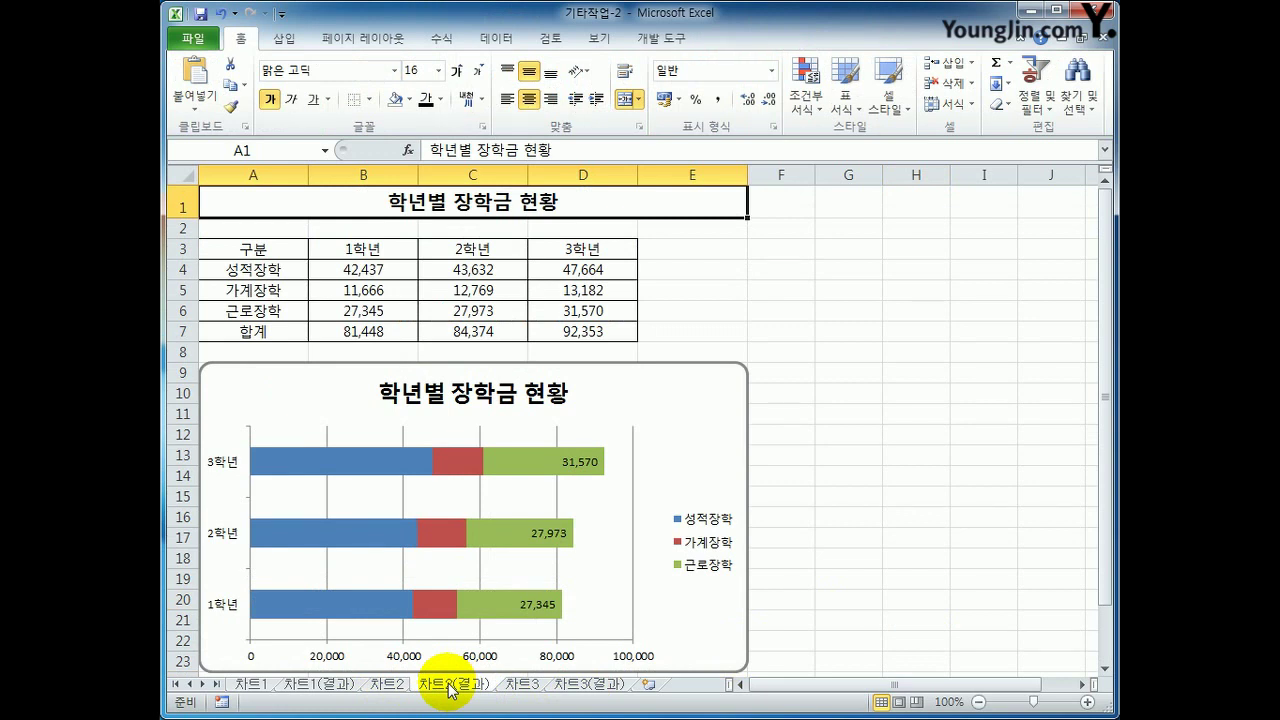
Step: Open sheet 차트3 and examine its production and profit table together with the existing column chart
{"action": "left_click", "coordinate": [516, 685]}
{"action": "scroll", "coordinate": [914, 526], "scroll_direction": "down", "scroll_amount": 1}
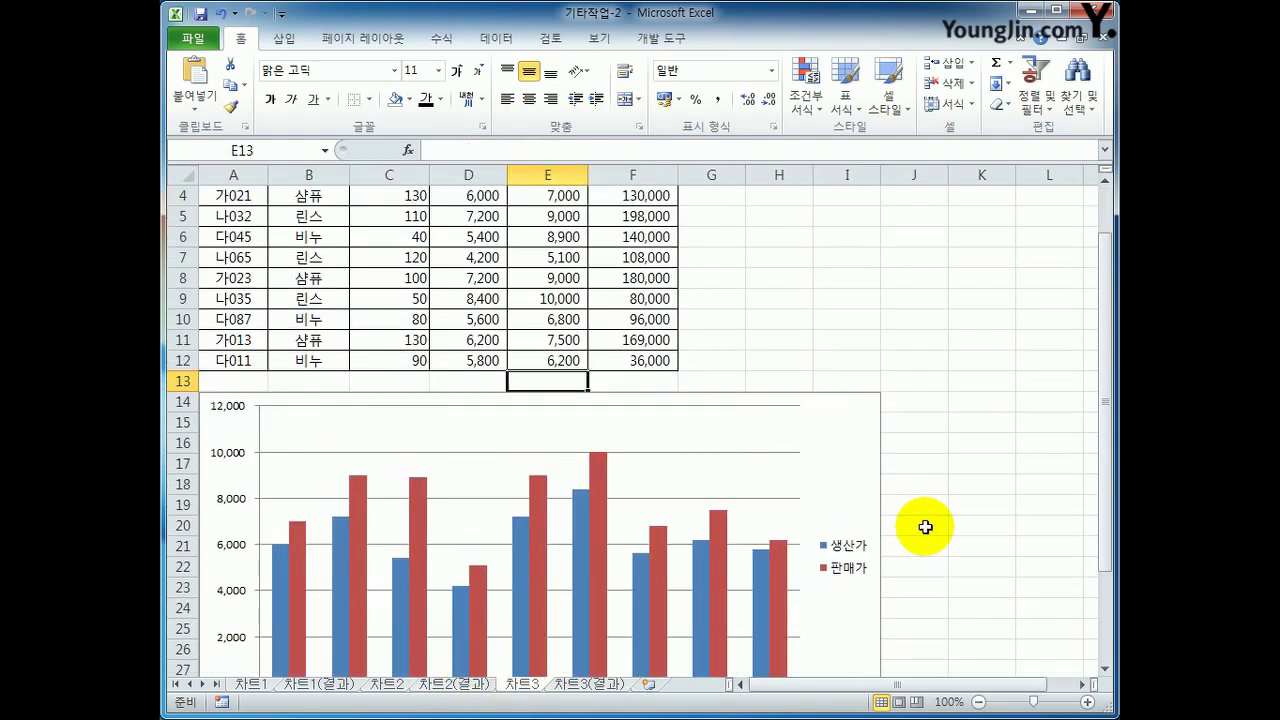
{"action": "scroll", "coordinate": [922, 526], "scroll_direction": "up", "scroll_amount": 1}
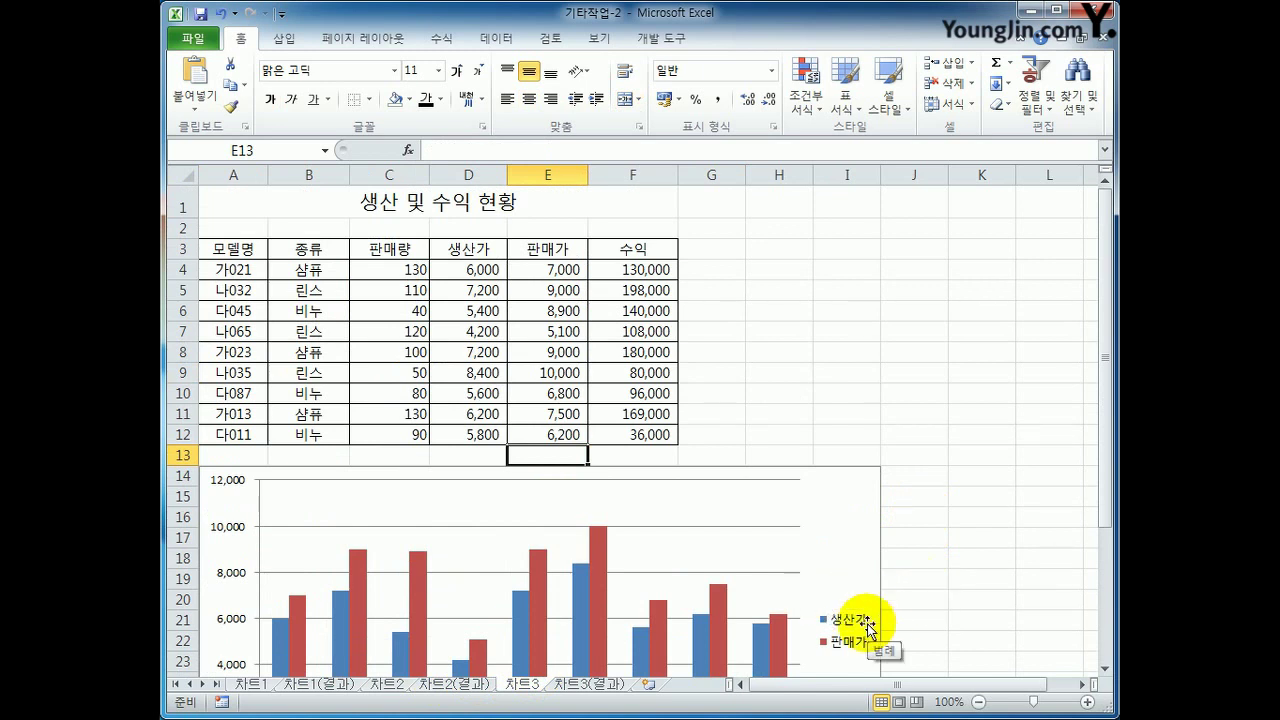
{"action": "scroll", "coordinate": [830, 580], "scroll_direction": "down", "scroll_amount": 2}
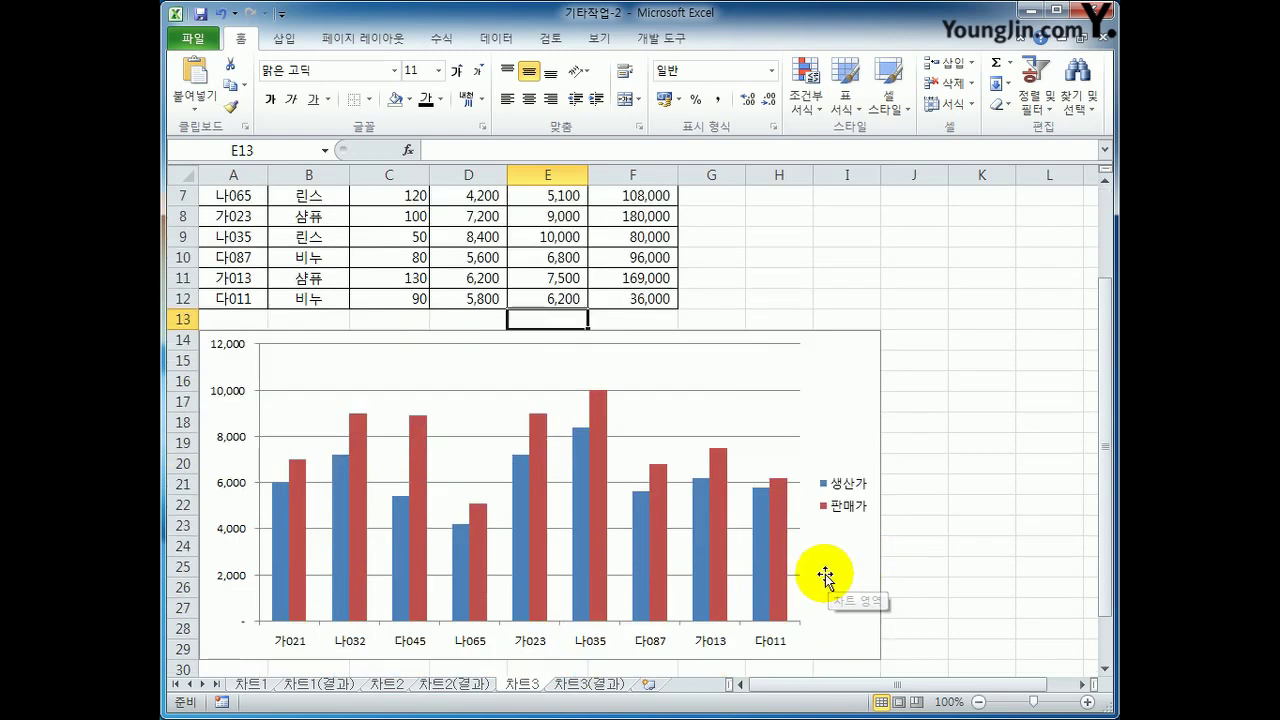
{"action": "scroll", "coordinate": [914, 583], "scroll_direction": "up", "scroll_amount": 2}
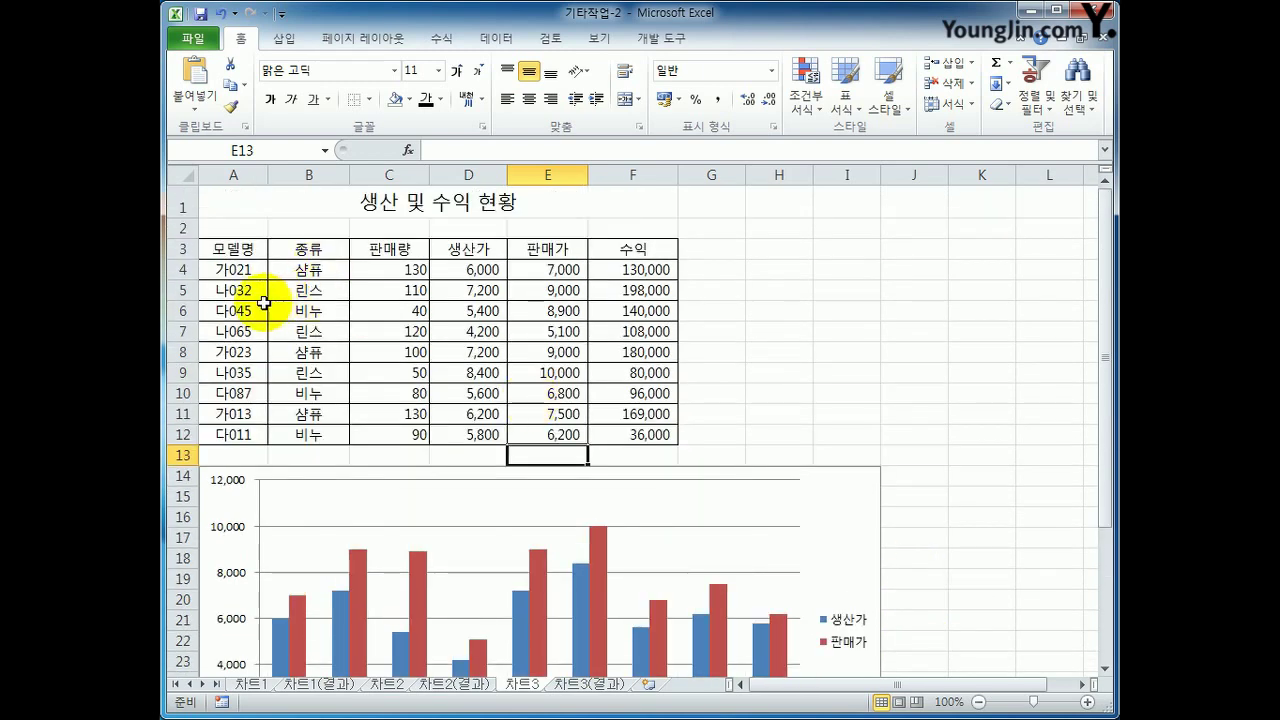
Step: Try out a 2-D clustered column chart of A3:A12 and D3:E12 on sheet 차트3, and delete it
{"action": "left_click_drag", "start_coordinate": [224, 248], "coordinate": [232, 433]}
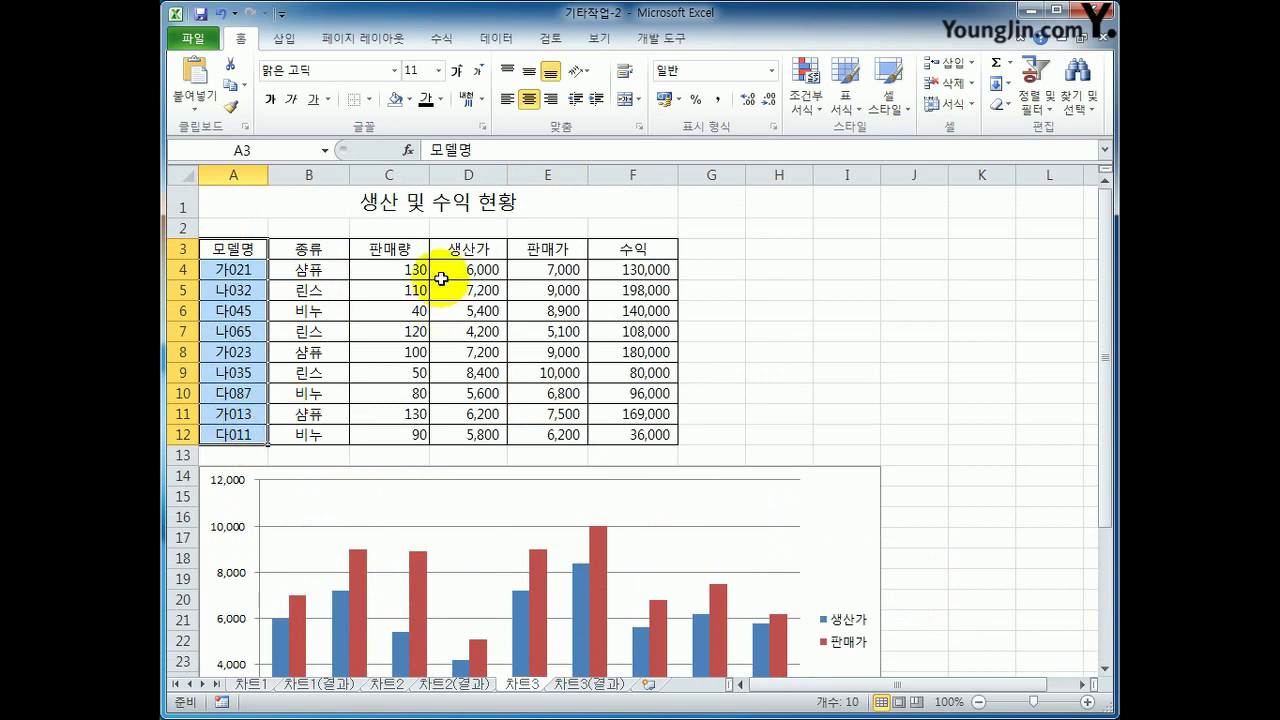
{"action": "left_click_drag", "start_coordinate": [441, 260], "coordinate": [545, 434]}
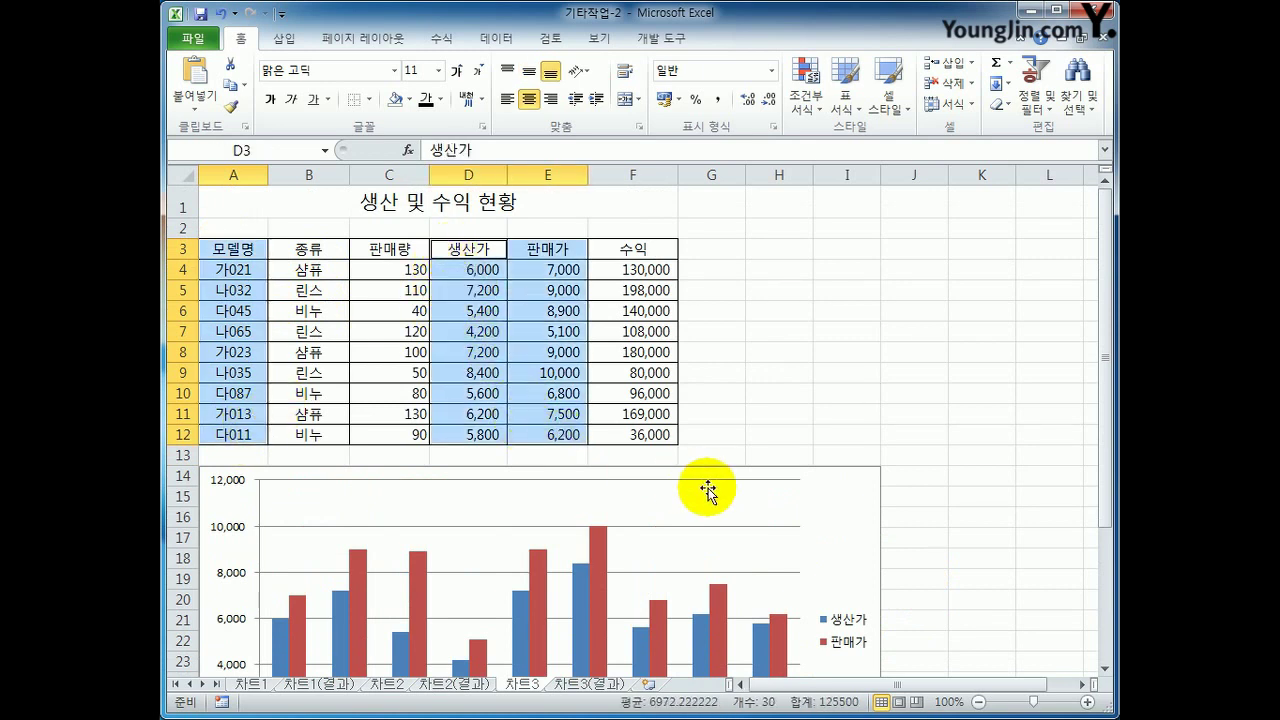
{"action": "left_click", "coordinate": [288, 40]}
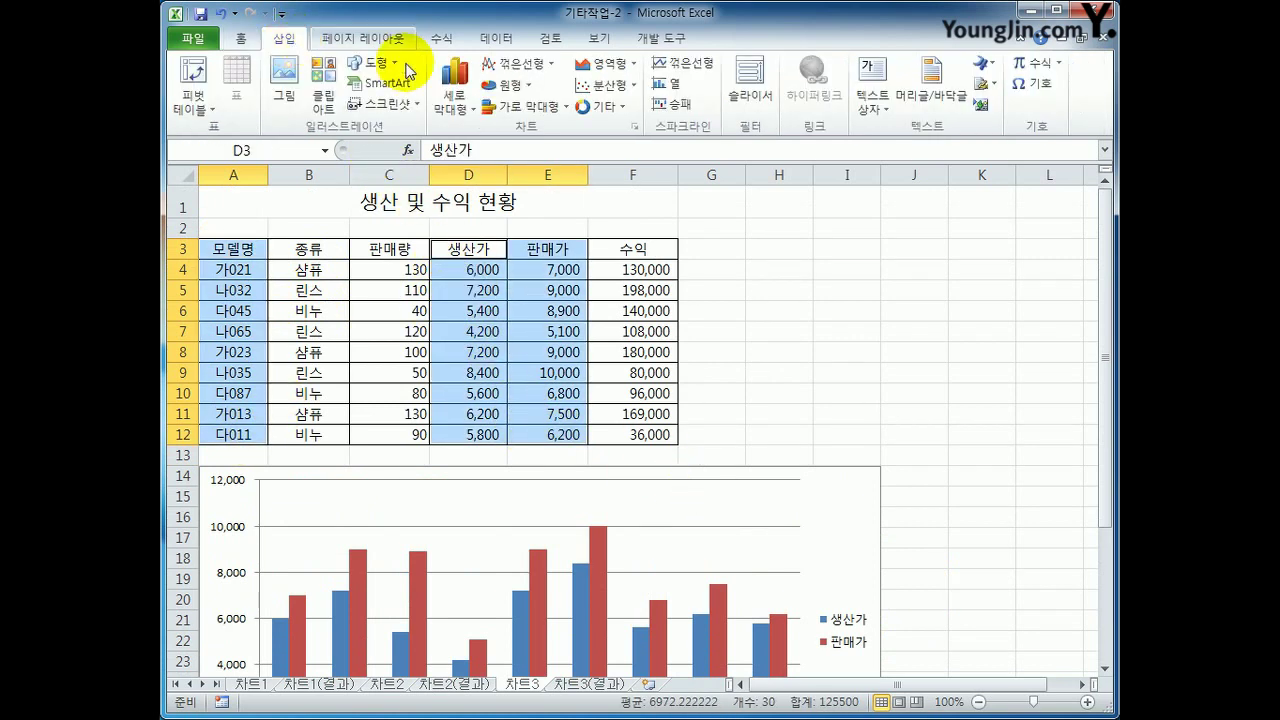
{"action": "left_click", "coordinate": [454, 88]}
{"action": "left_click", "coordinate": [456, 168]}
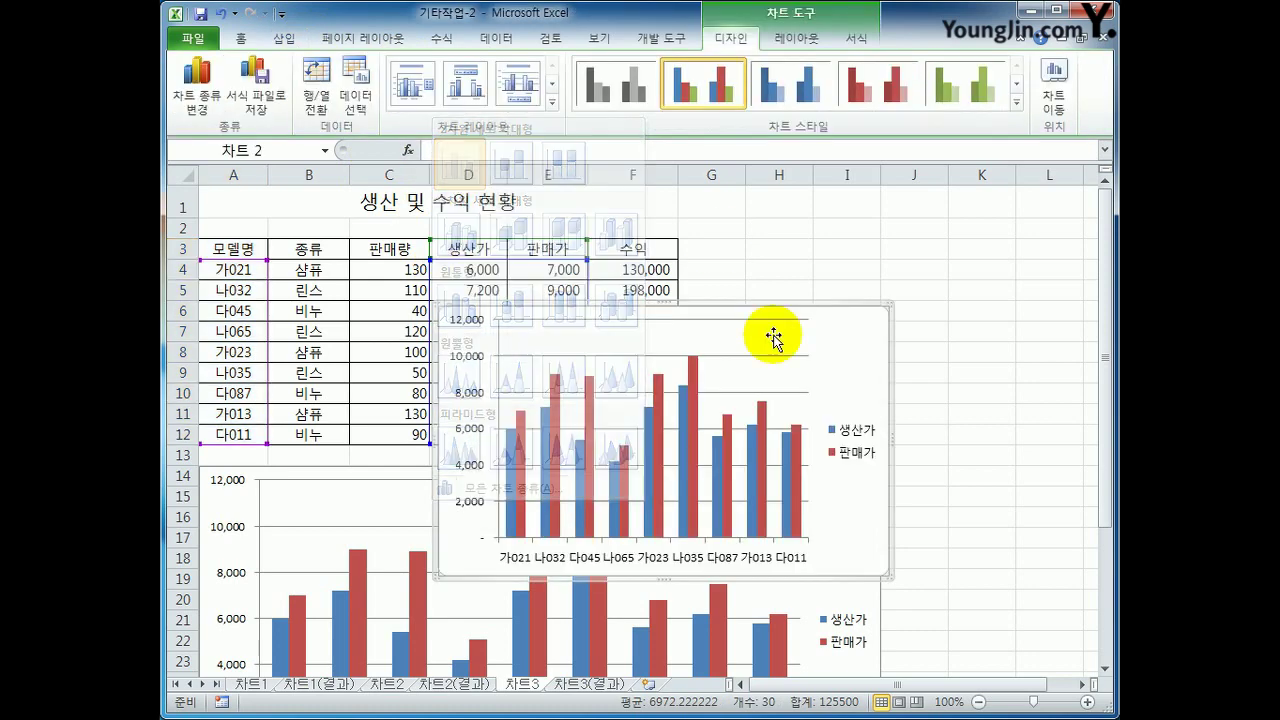
{"action": "scroll", "coordinate": [937, 516], "scroll_direction": "down", "scroll_amount": 3}
{"action": "scroll", "coordinate": [937, 516], "scroll_direction": "up", "scroll_amount": 2}
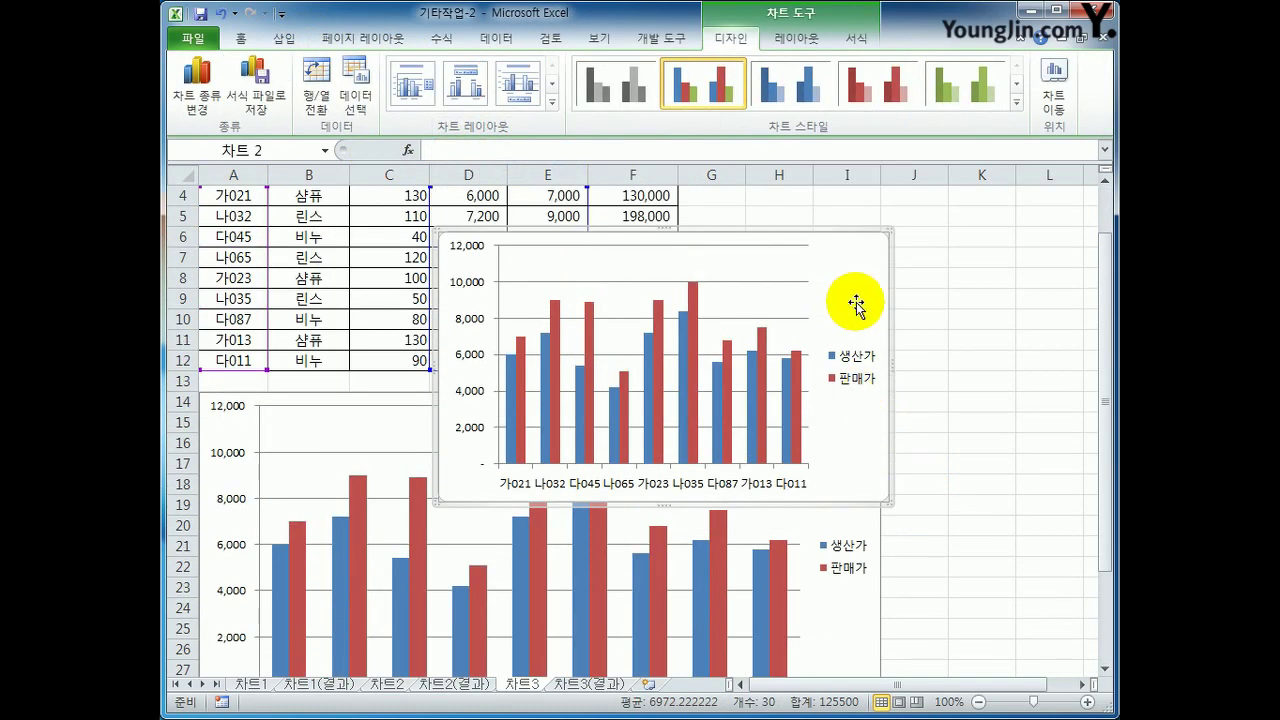
{"action": "key", "text": "Delete"}
{"action": "left_click", "coordinate": [914, 463]}
Step: Add the 수익 data in F3:F12 to the existing column chart on sheet 차트3 as a new series by copying and pasting
{"action": "left_click", "coordinate": [840, 456]}
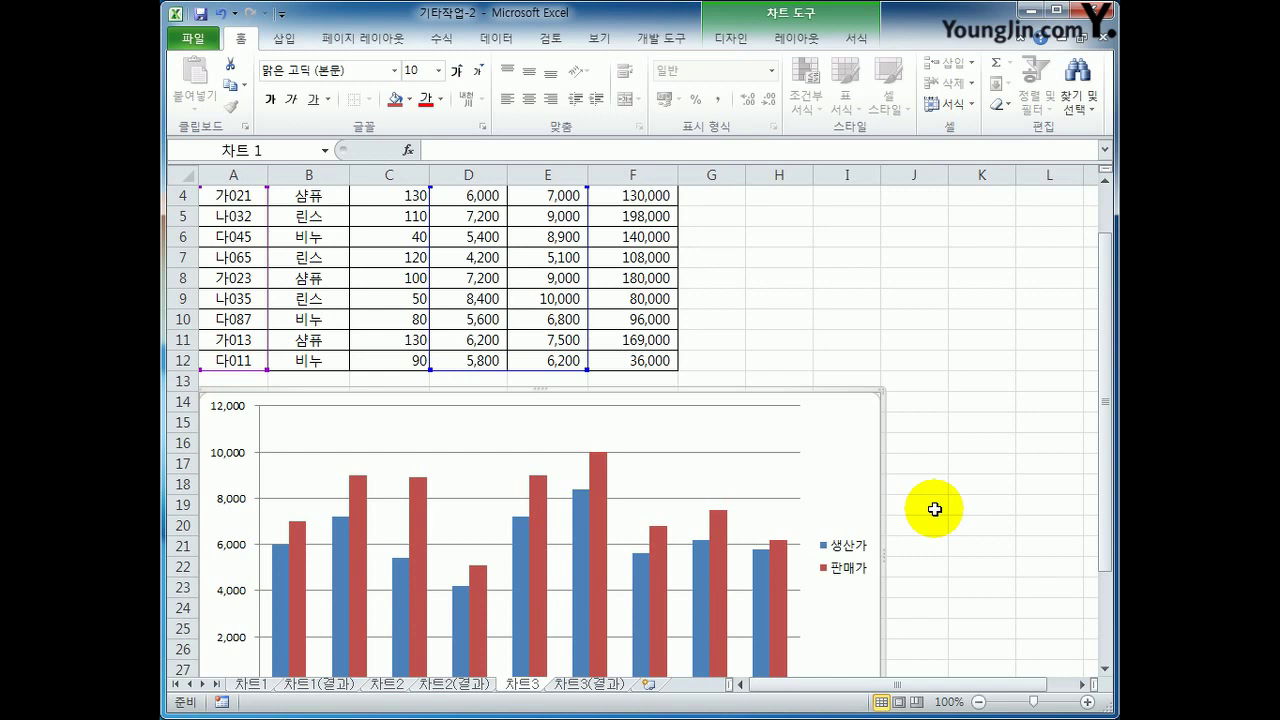
{"action": "scroll", "coordinate": [934, 509], "scroll_direction": "up", "scroll_amount": 1}
{"action": "left_click_drag", "start_coordinate": [648, 250], "coordinate": [646, 432]}
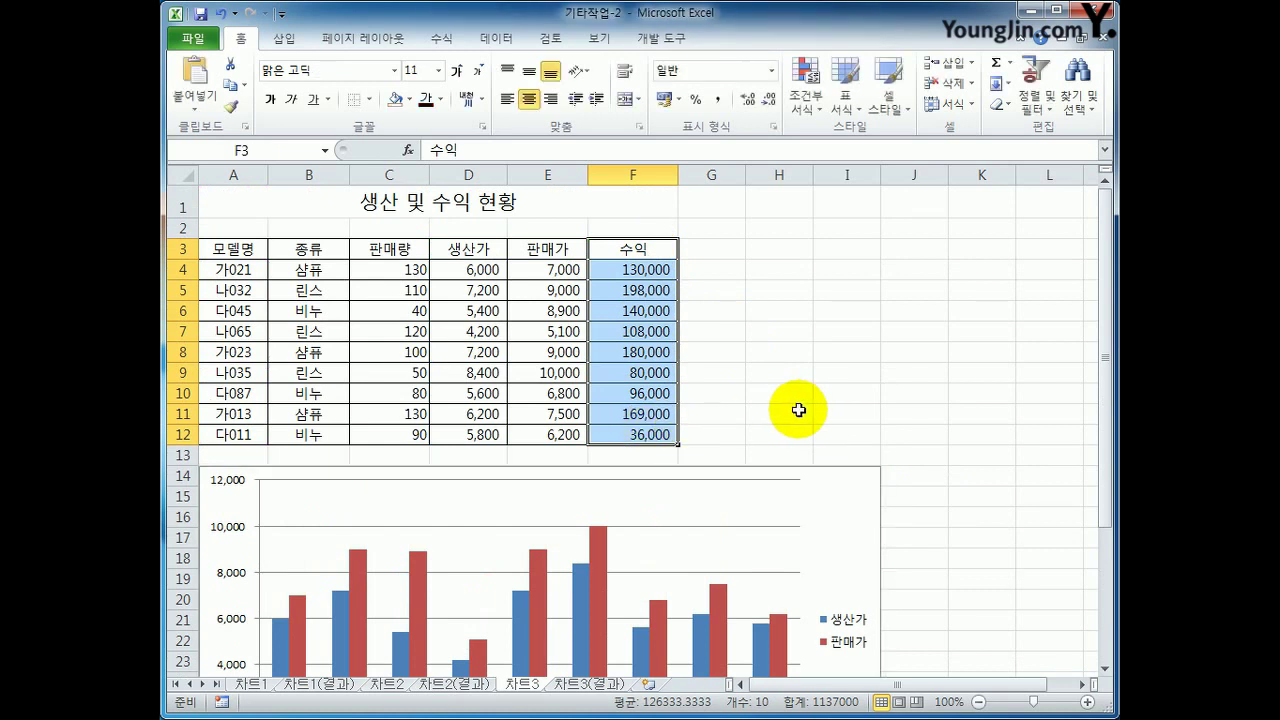
{"action": "key", "text": "ctrl+c"}
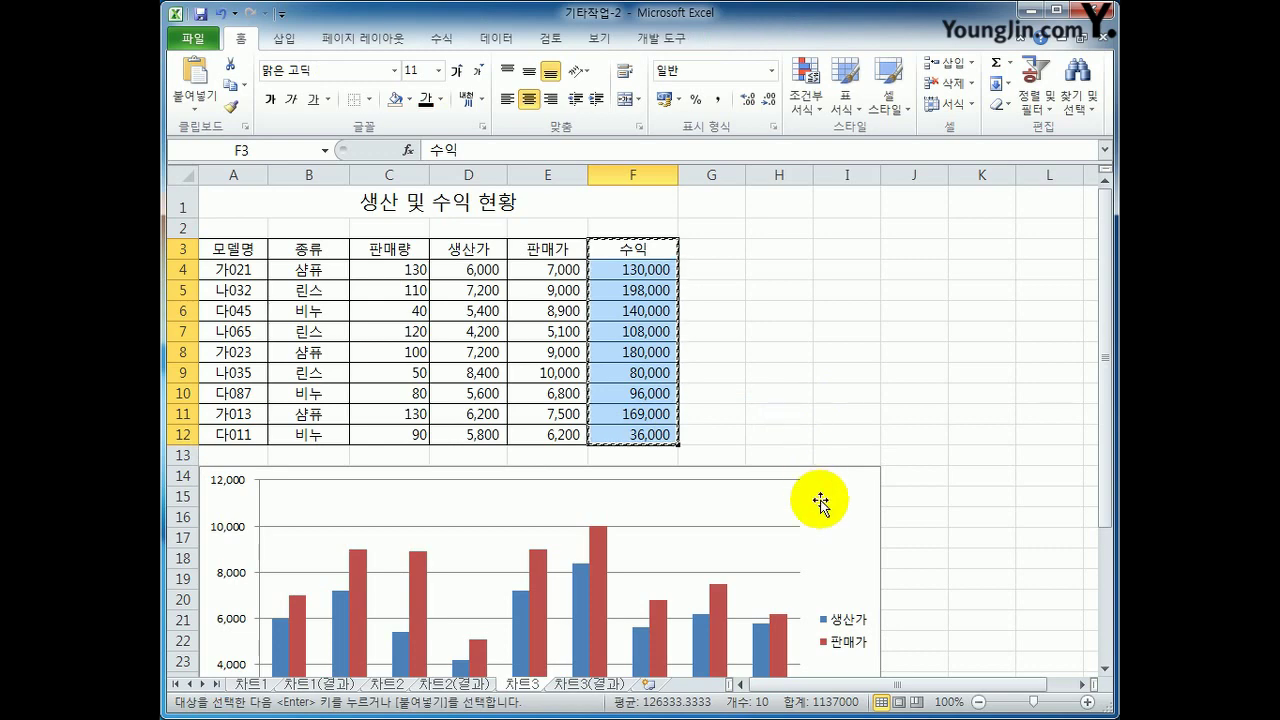
{"action": "left_click", "coordinate": [858, 502]}
{"action": "key", "text": "ctrl+v"}
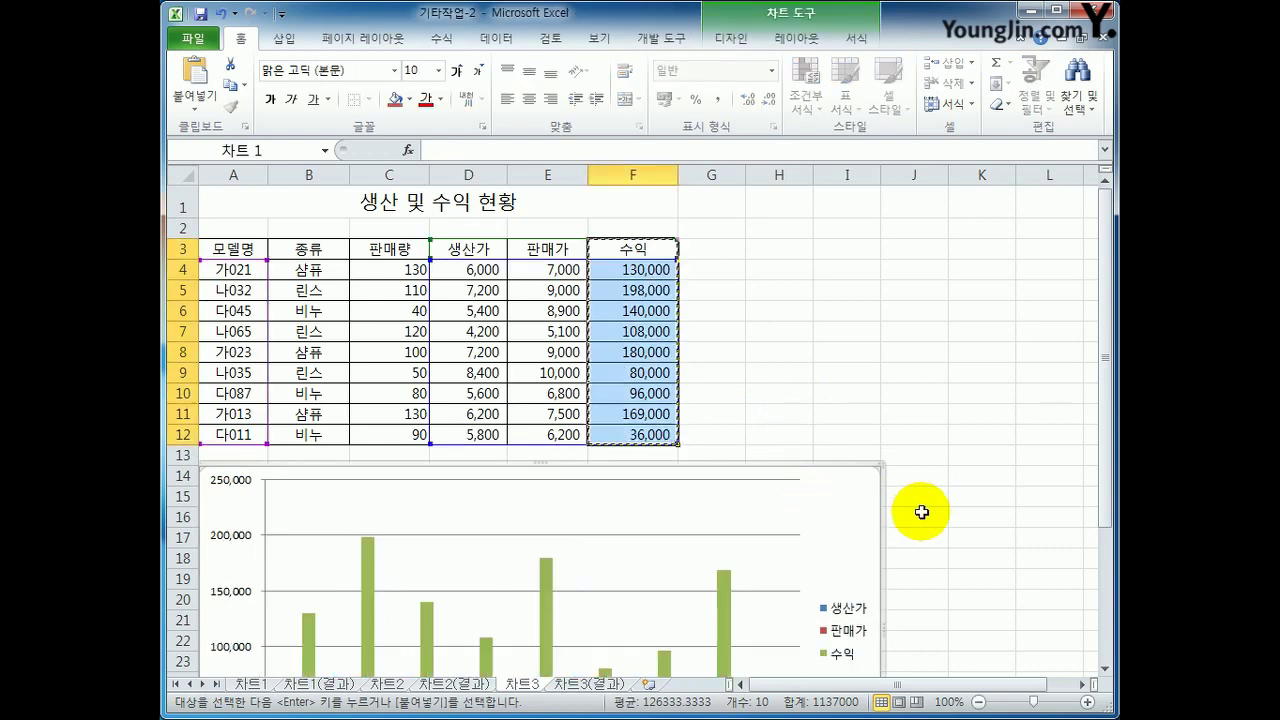
Step: Change the chart type of only the 수익 series to a line with markers (표식이 있는 꺾은선형)
{"action": "scroll", "coordinate": [925, 510], "scroll_direction": "down", "scroll_amount": 1}
{"action": "scroll", "coordinate": [925, 510], "scroll_direction": "down", "scroll_amount": 1}
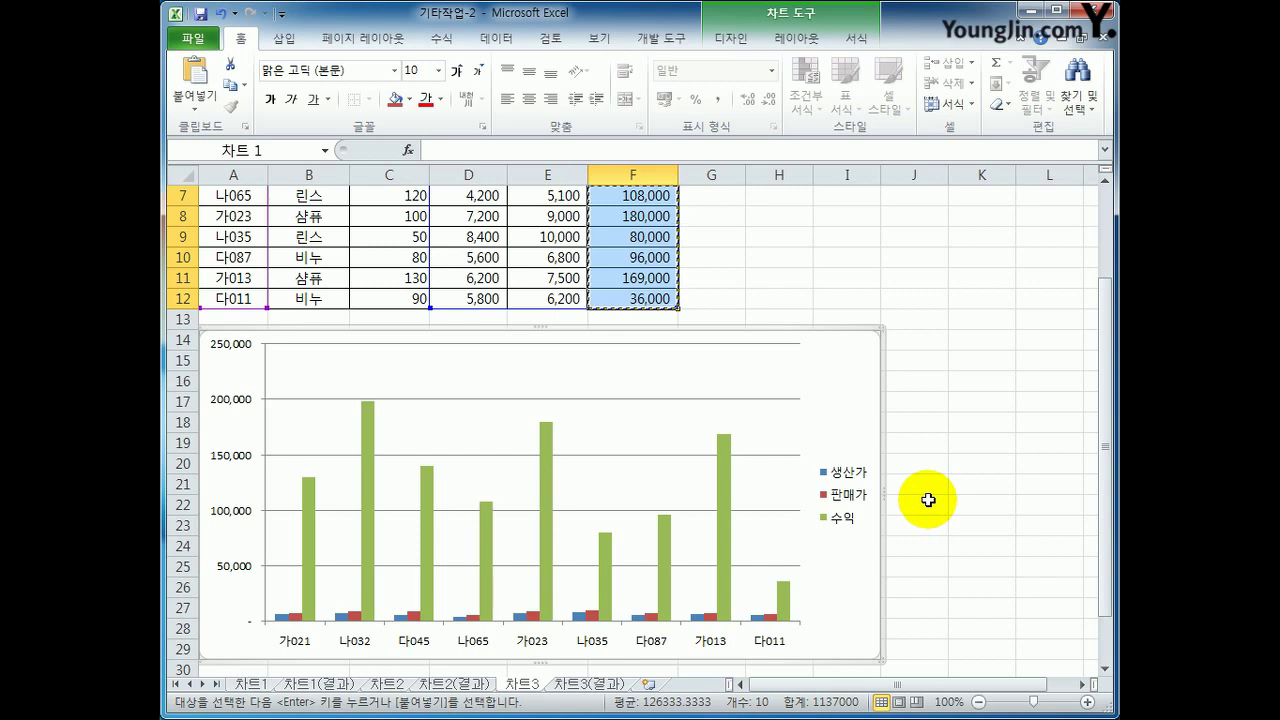
{"action": "scroll", "coordinate": [928, 500], "scroll_direction": "down", "scroll_amount": 1}
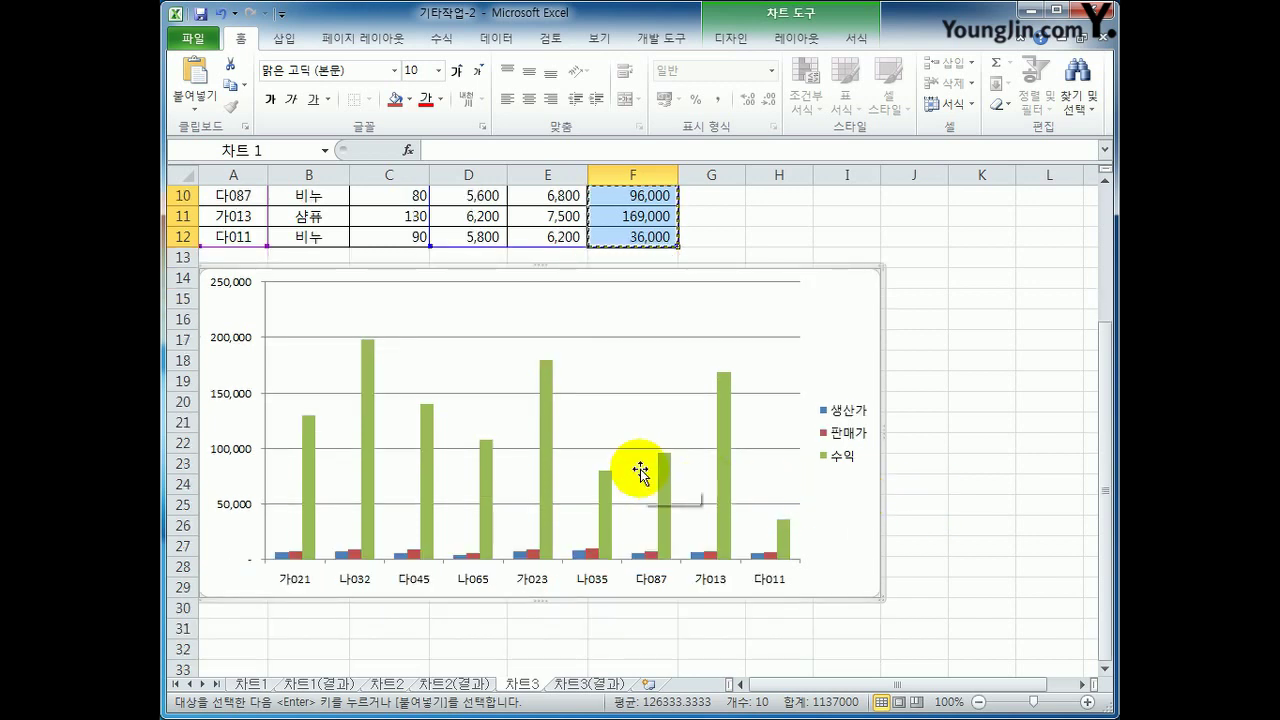
{"action": "left_click", "coordinate": [546, 378]}
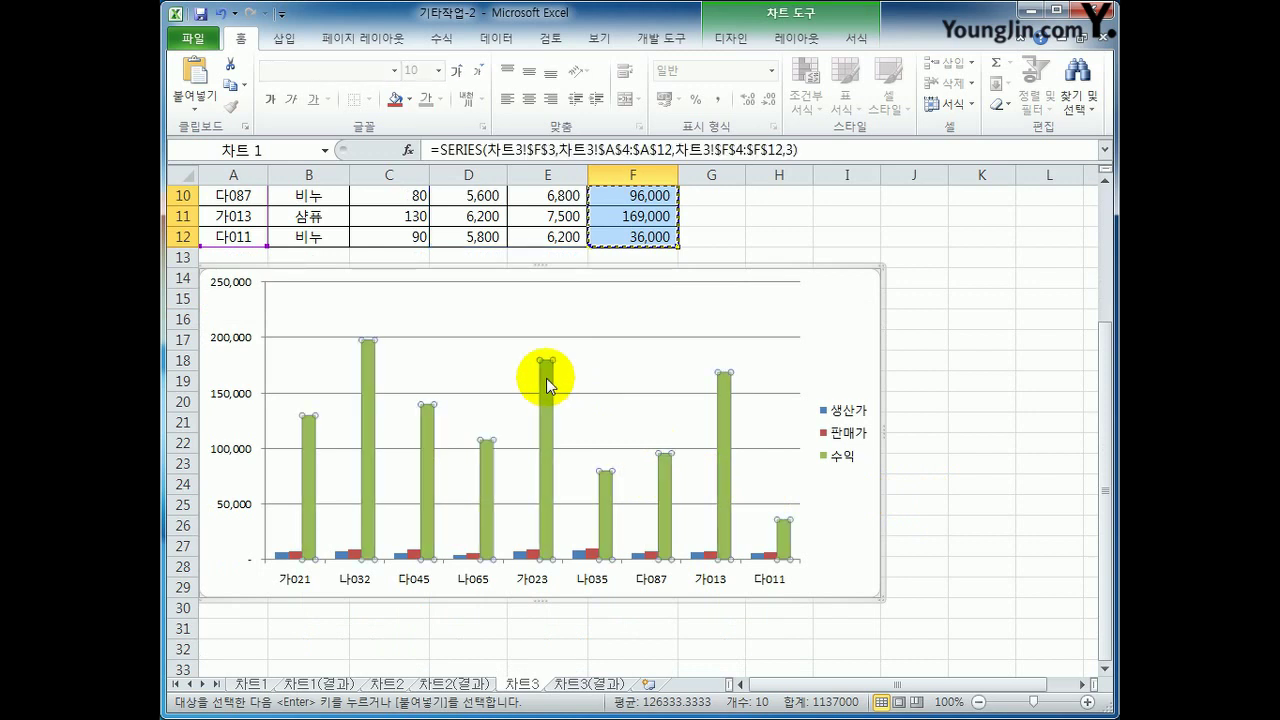
{"action": "right_click", "coordinate": [546, 378]}
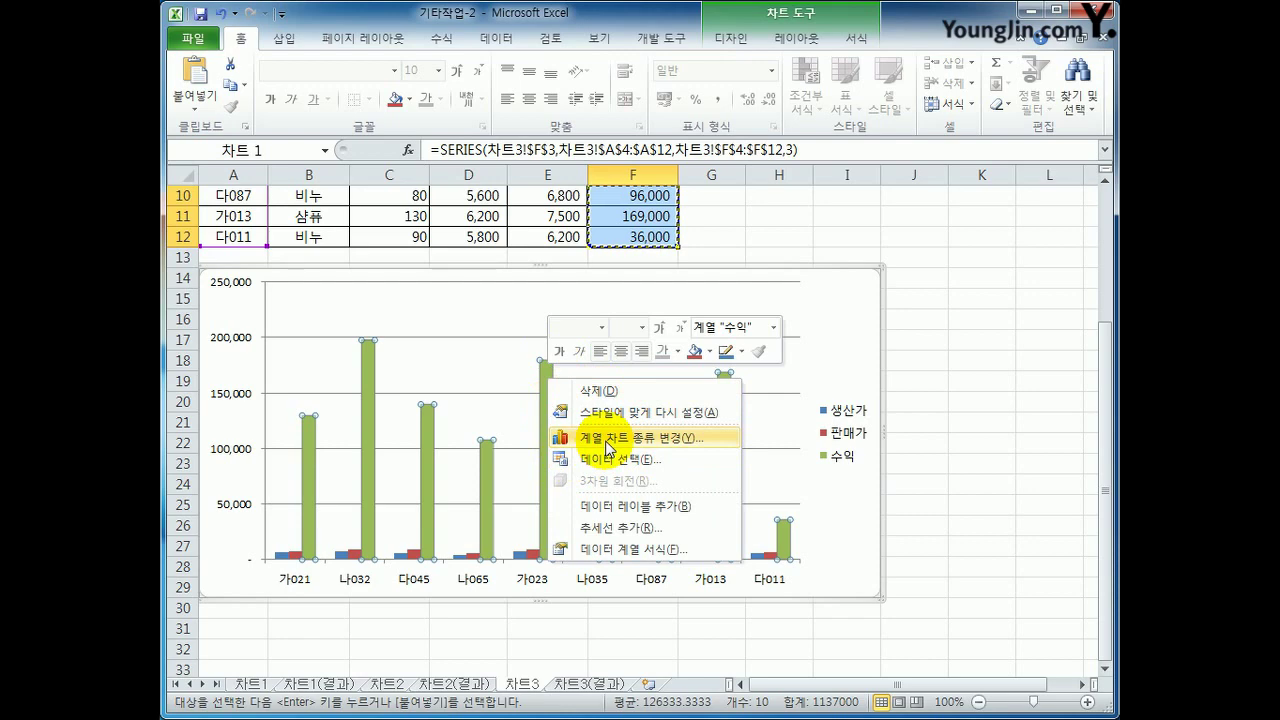
{"action": "left_click", "coordinate": [607, 441]}
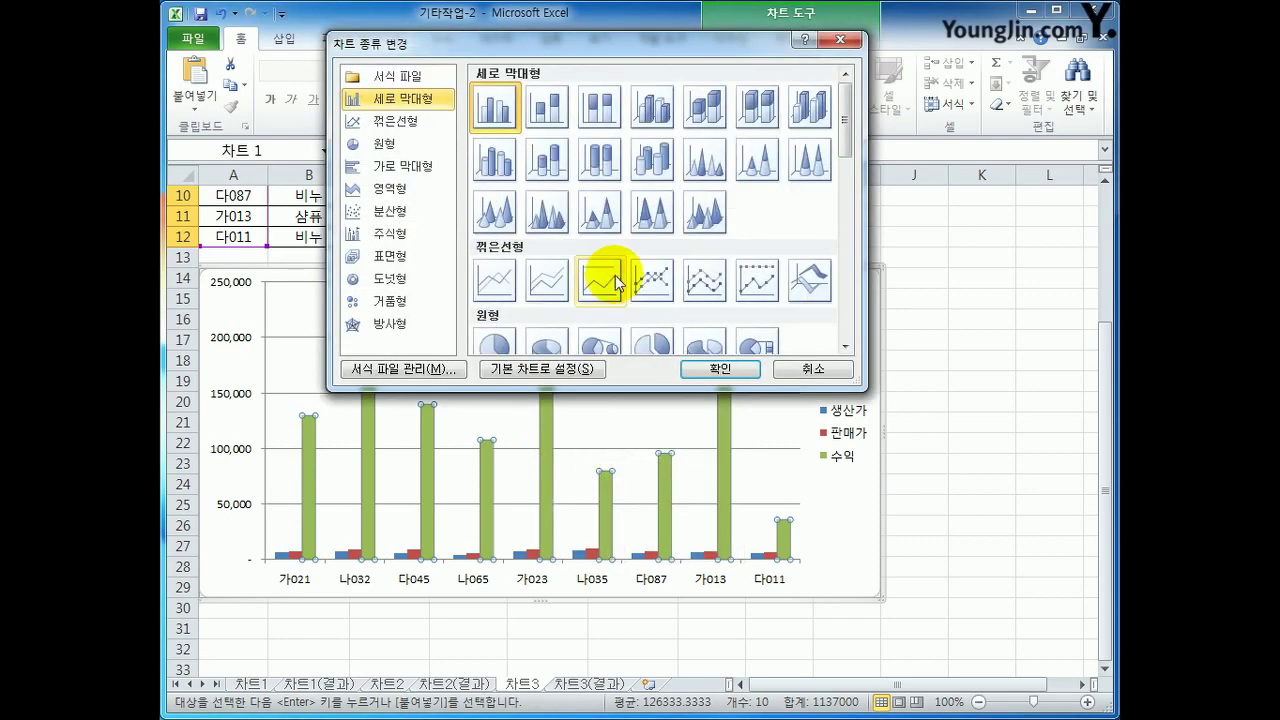
{"action": "left_click", "coordinate": [645, 288]}
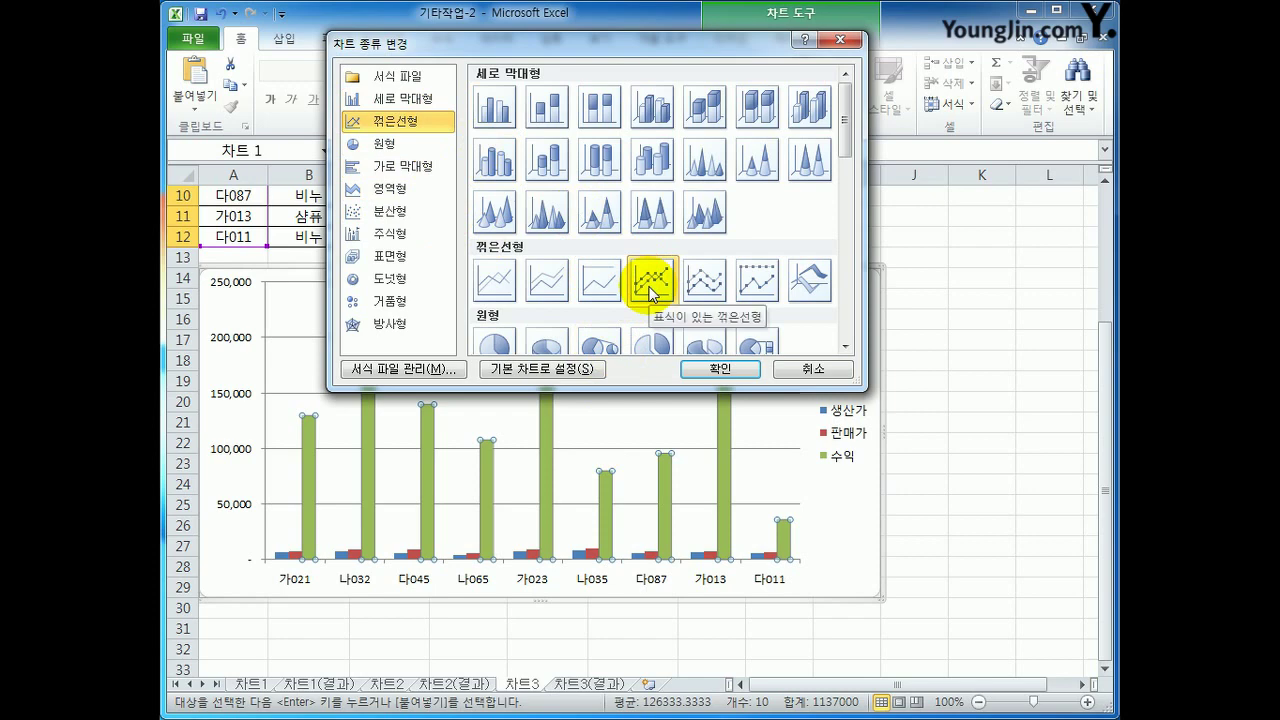
{"action": "left_click", "coordinate": [720, 368]}
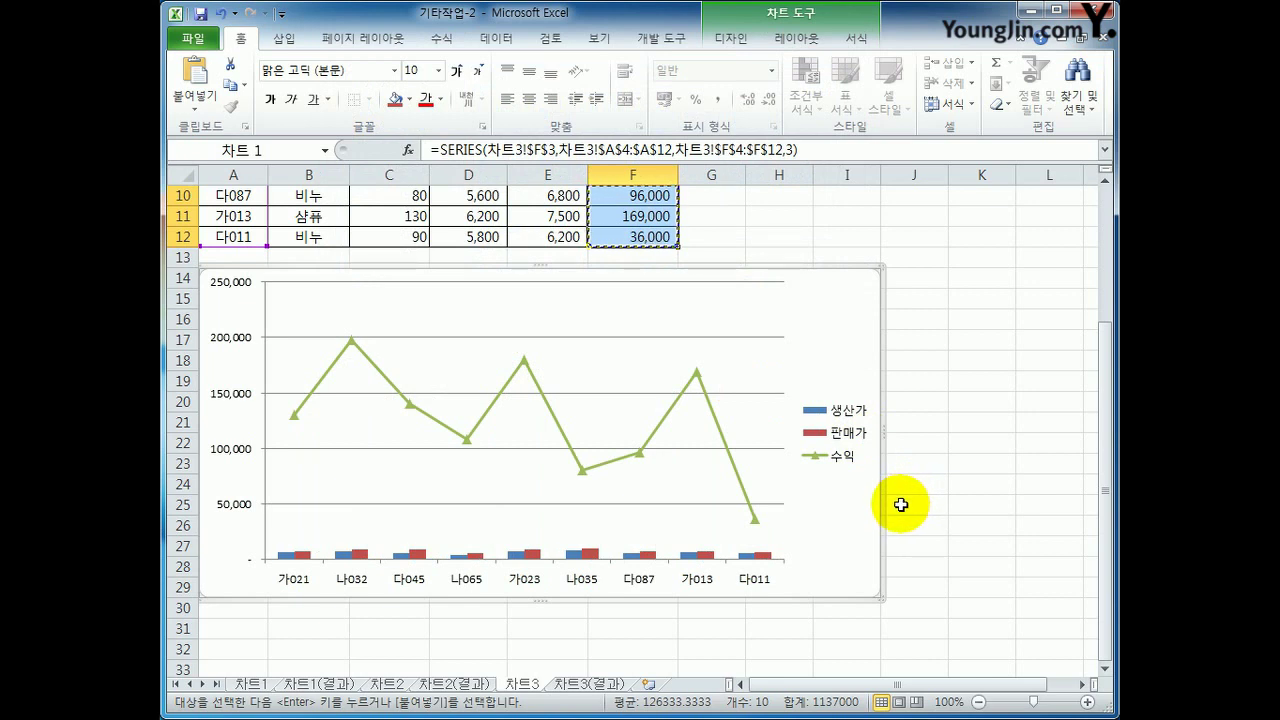
Step: Plot the 수익 line series on the secondary axis (보조 축)
{"action": "left_click", "coordinate": [642, 455]}
{"action": "right_click", "coordinate": [642, 455]}
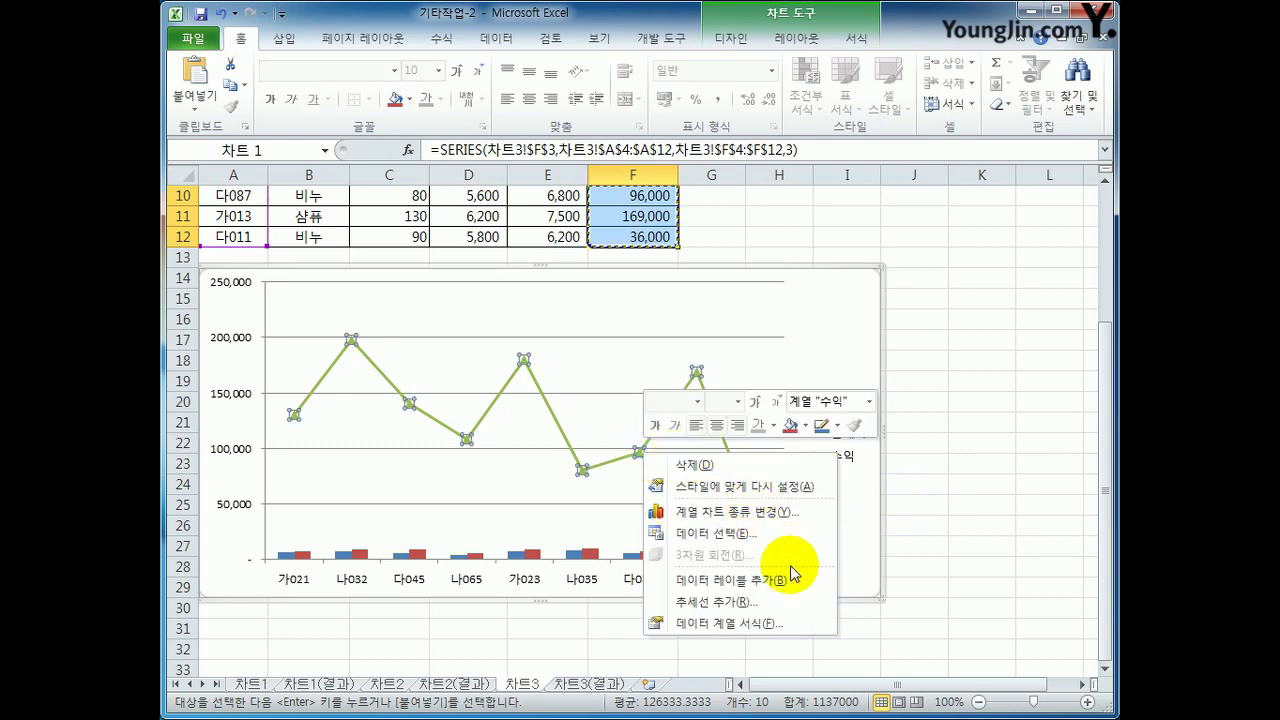
{"action": "left_click", "coordinate": [803, 625]}
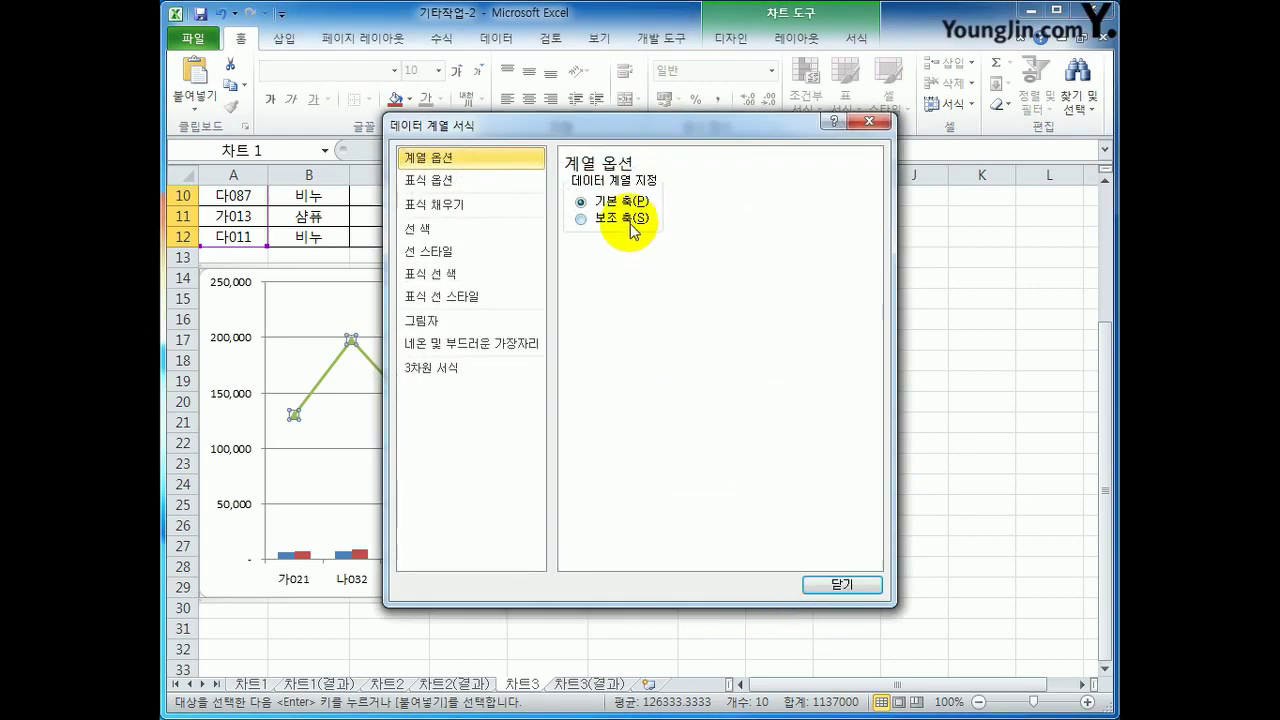
{"action": "left_click", "coordinate": [629, 219]}
{"action": "left_click", "coordinate": [821, 588]}
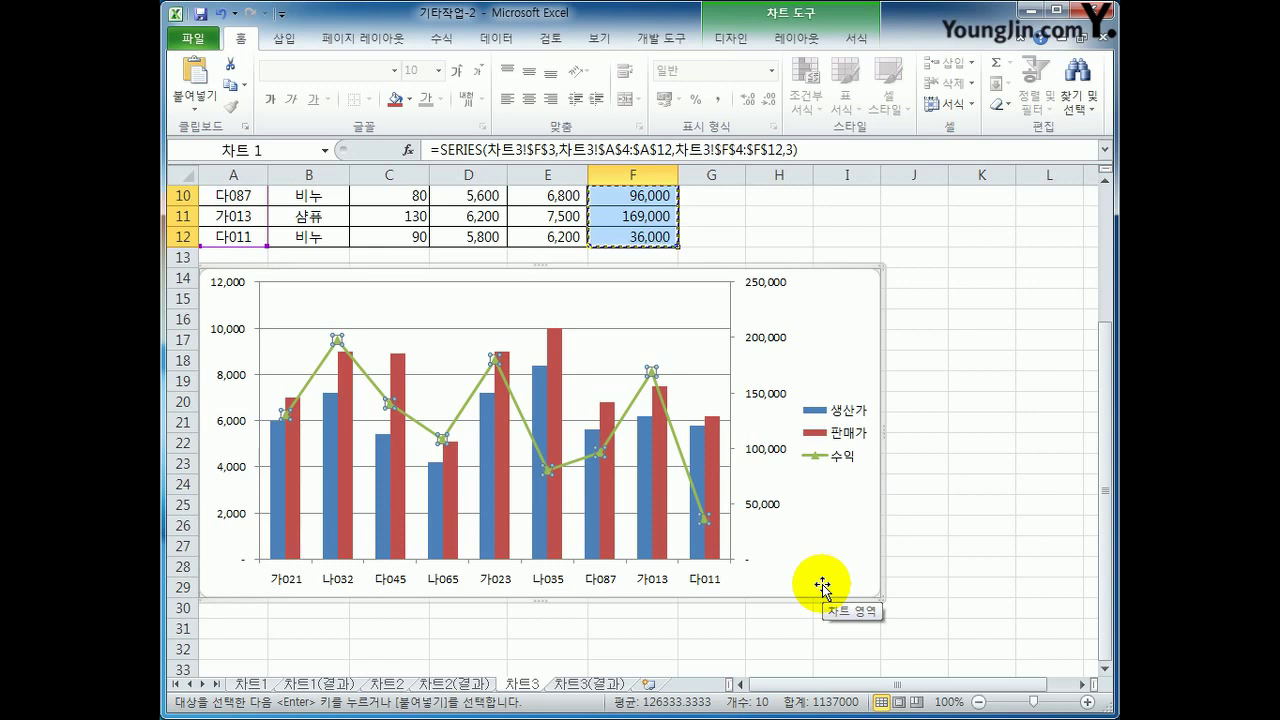
Step: Fix the maximum value (최대값) of the secondary vertical axis at 200000
{"action": "left_click", "coordinate": [768, 342]}
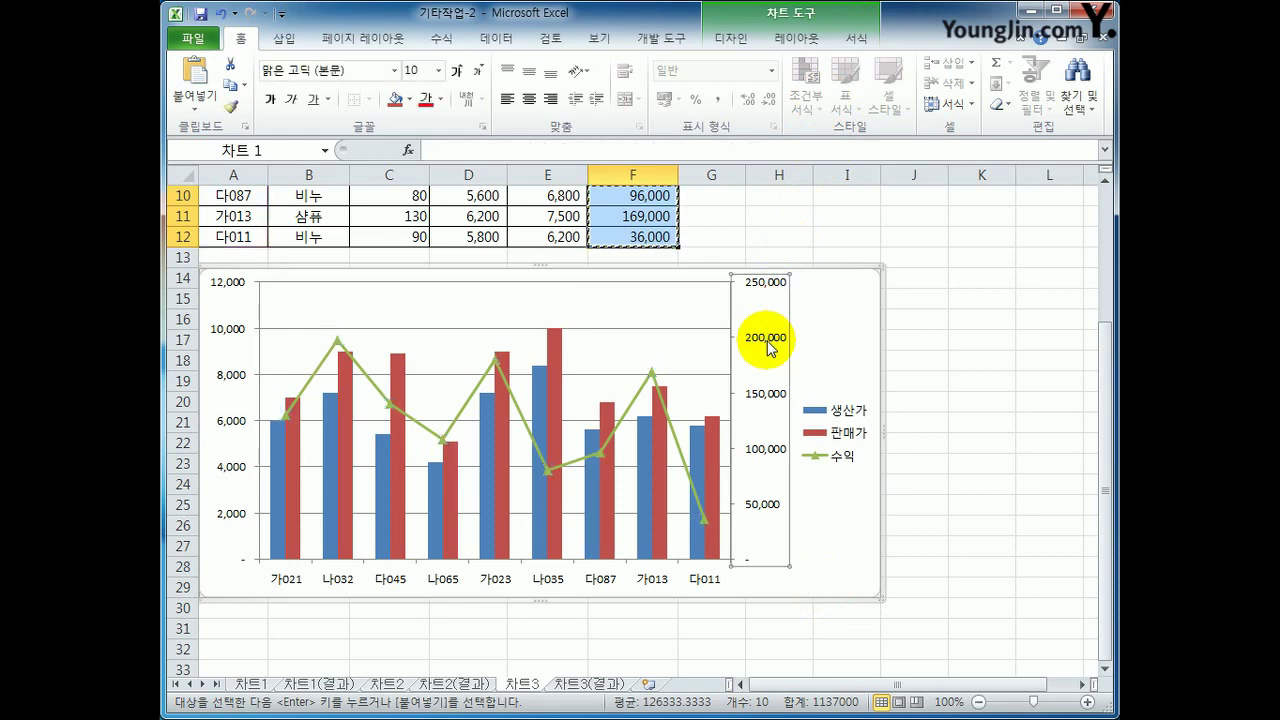
{"action": "right_click", "coordinate": [770, 347]}
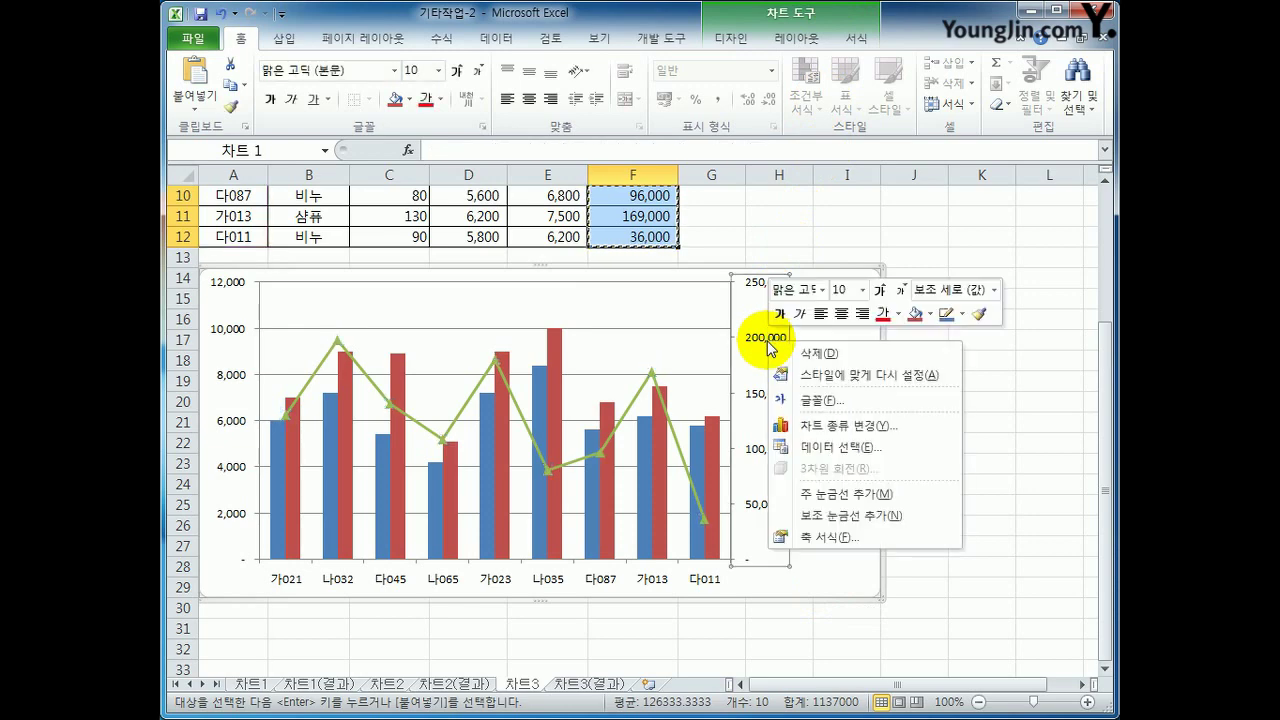
{"action": "left_click", "coordinate": [847, 538]}
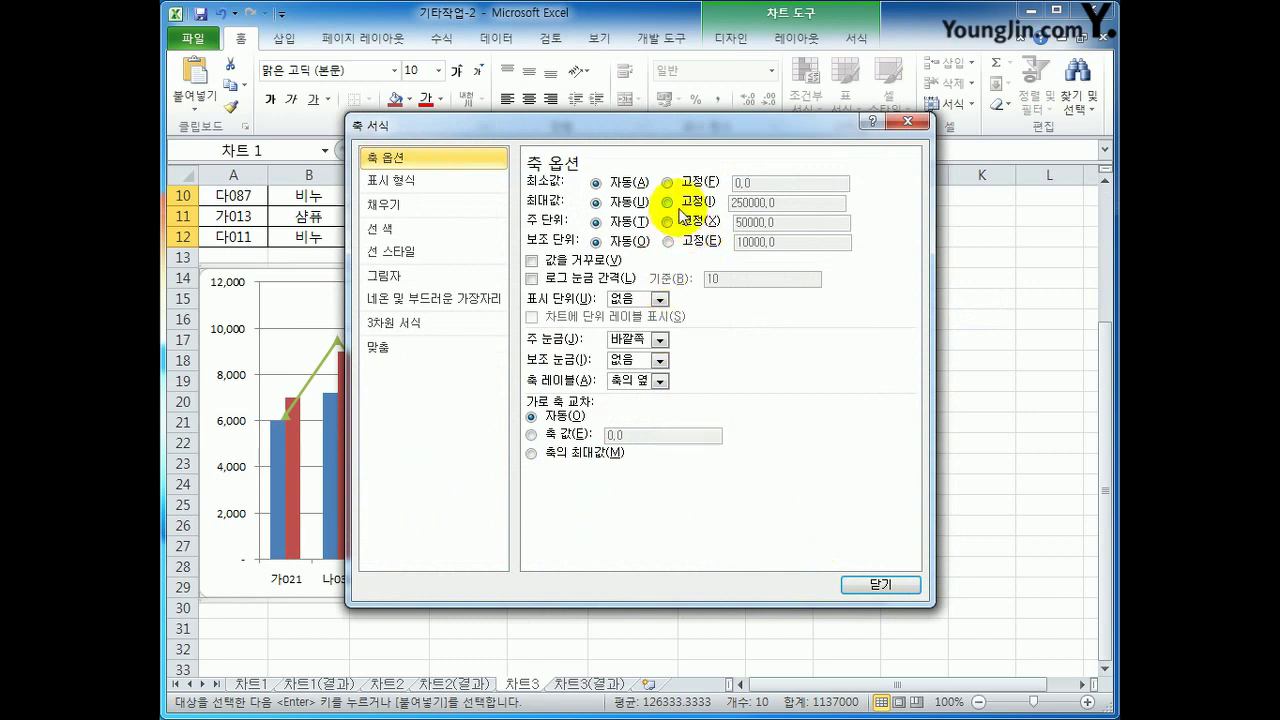
{"action": "left_click", "coordinate": [667, 201]}
{"action": "left_click_drag", "start_coordinate": [800, 202], "coordinate": [643, 201]}
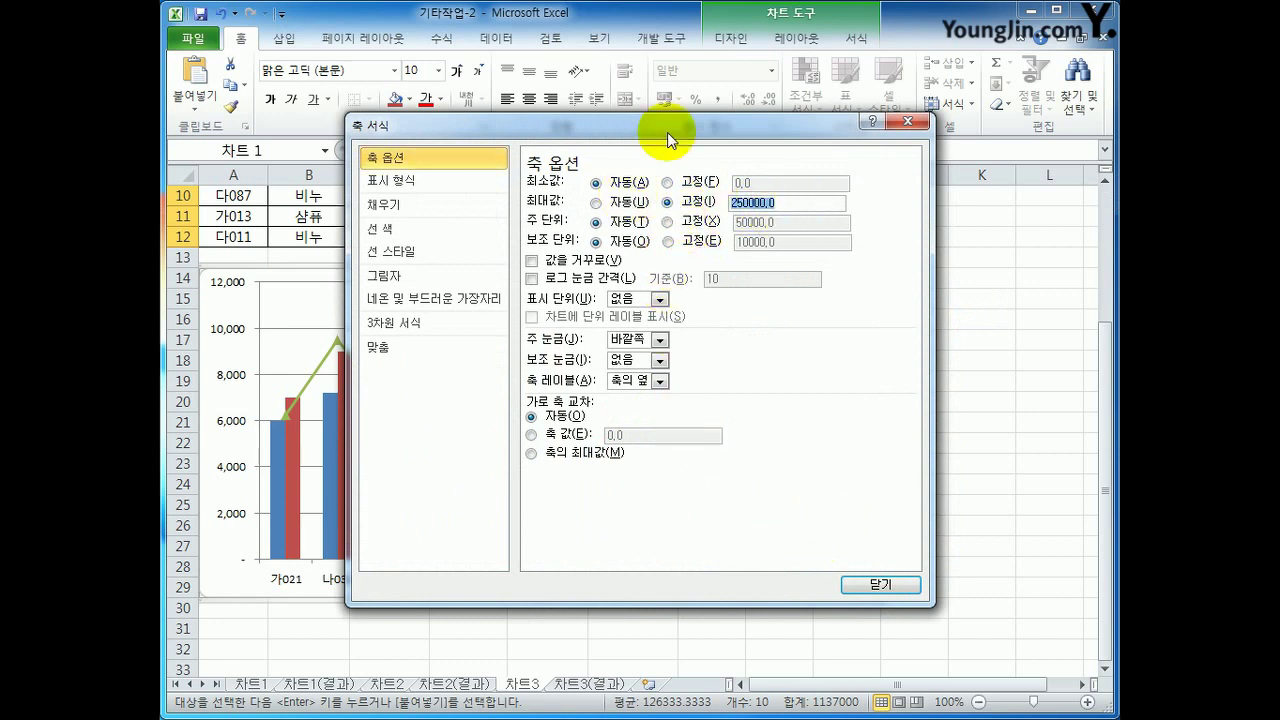
{"action": "type", "text": "200000"}
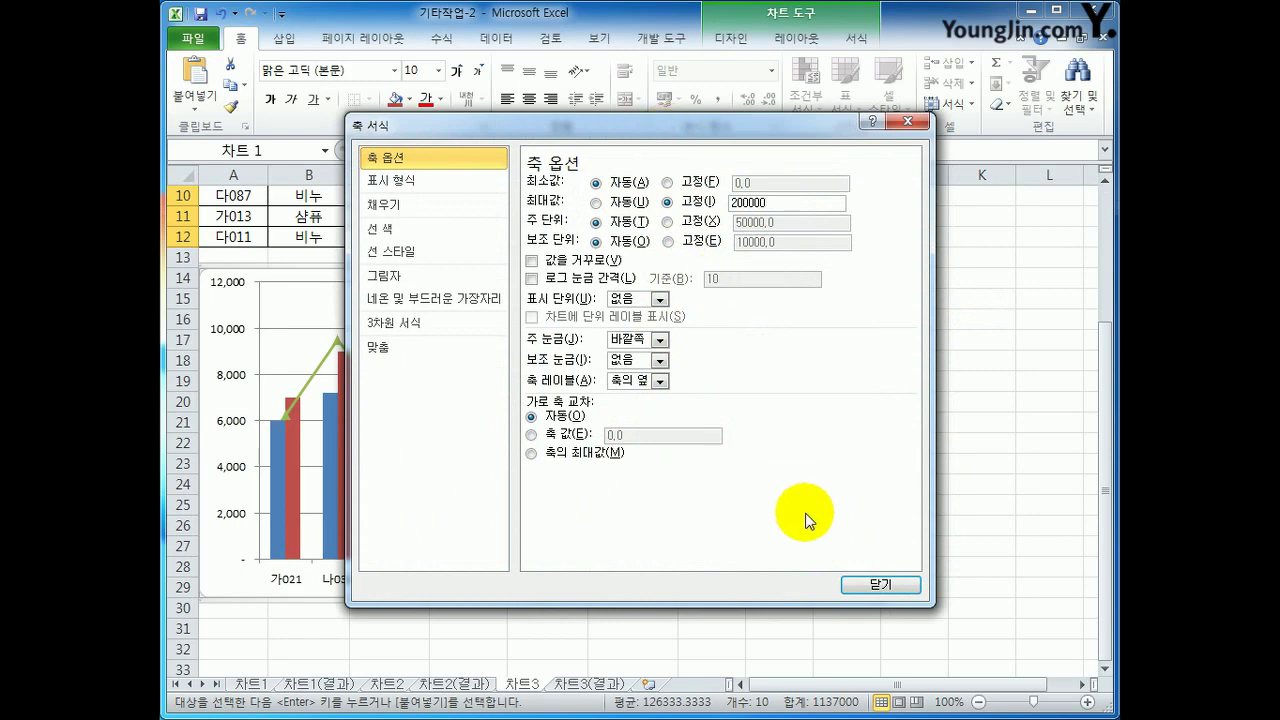
{"action": "left_click", "coordinate": [881, 585]}
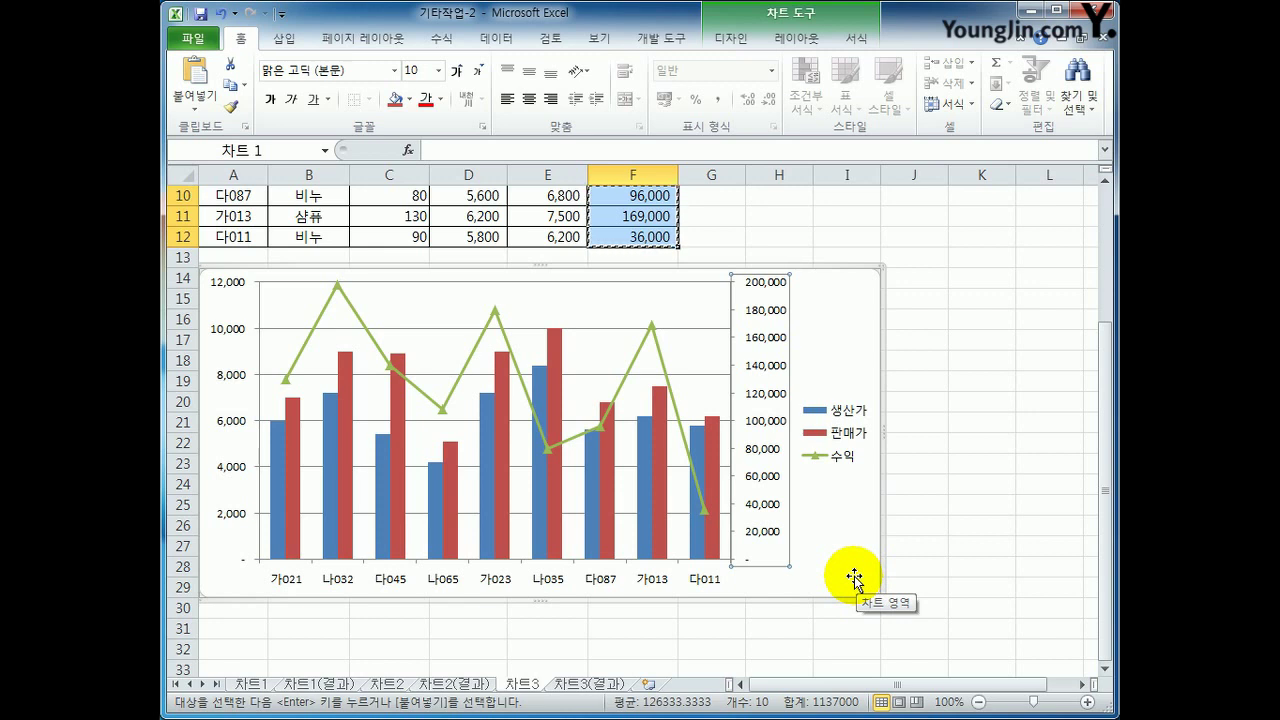
Step: Add a data label above (위쪽) only the 가023 point of the 수익 series
{"action": "left_click", "coordinate": [496, 318]}
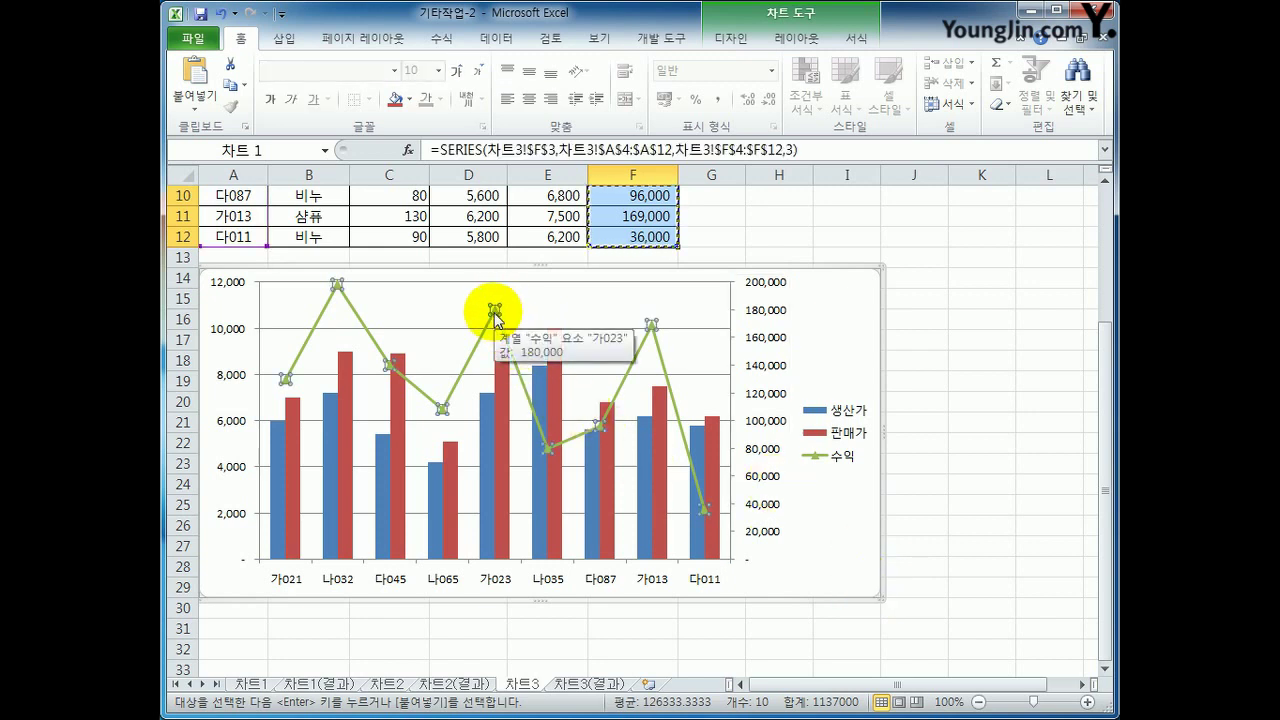
{"action": "left_click", "coordinate": [496, 318]}
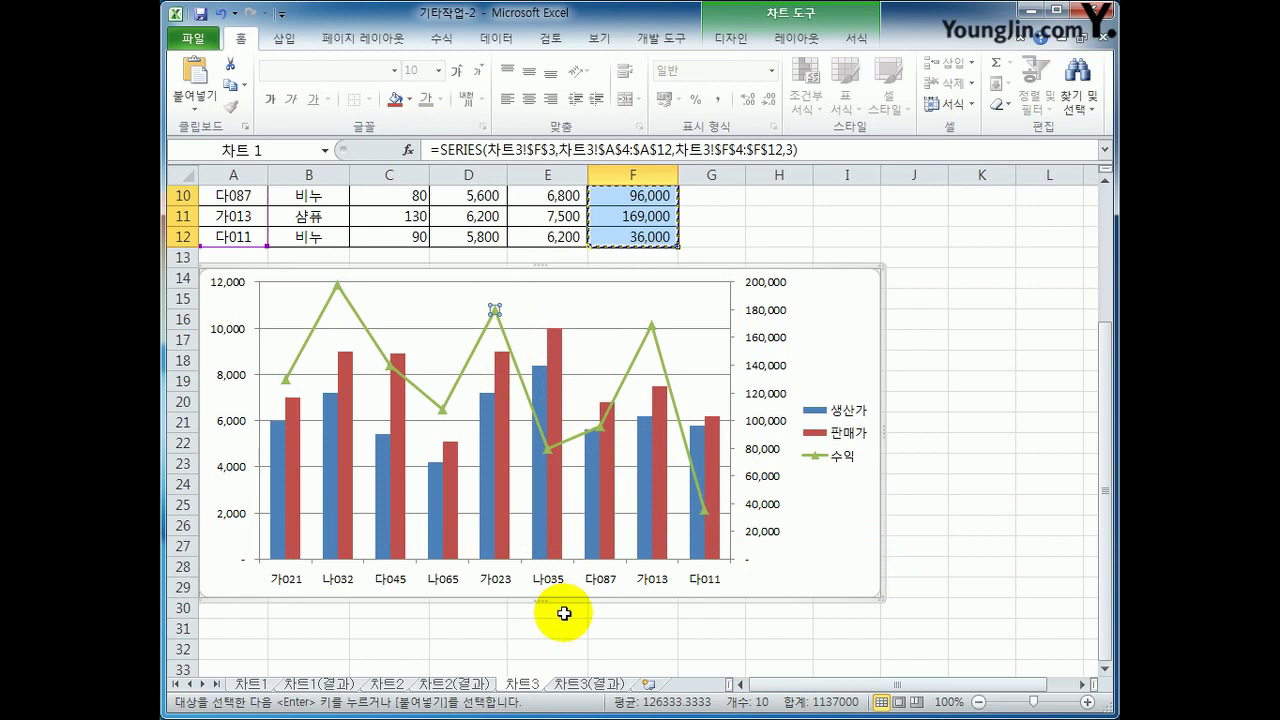
{"action": "left_click", "coordinate": [796, 38]}
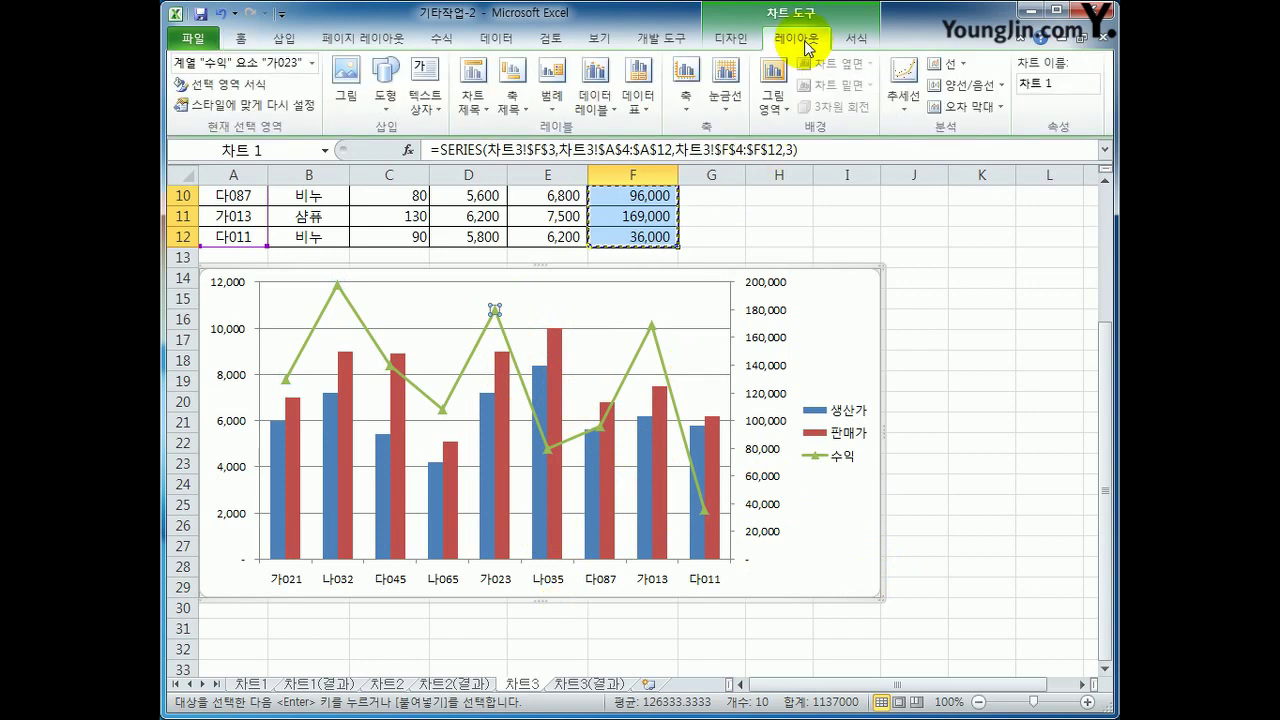
{"action": "left_click", "coordinate": [595, 100]}
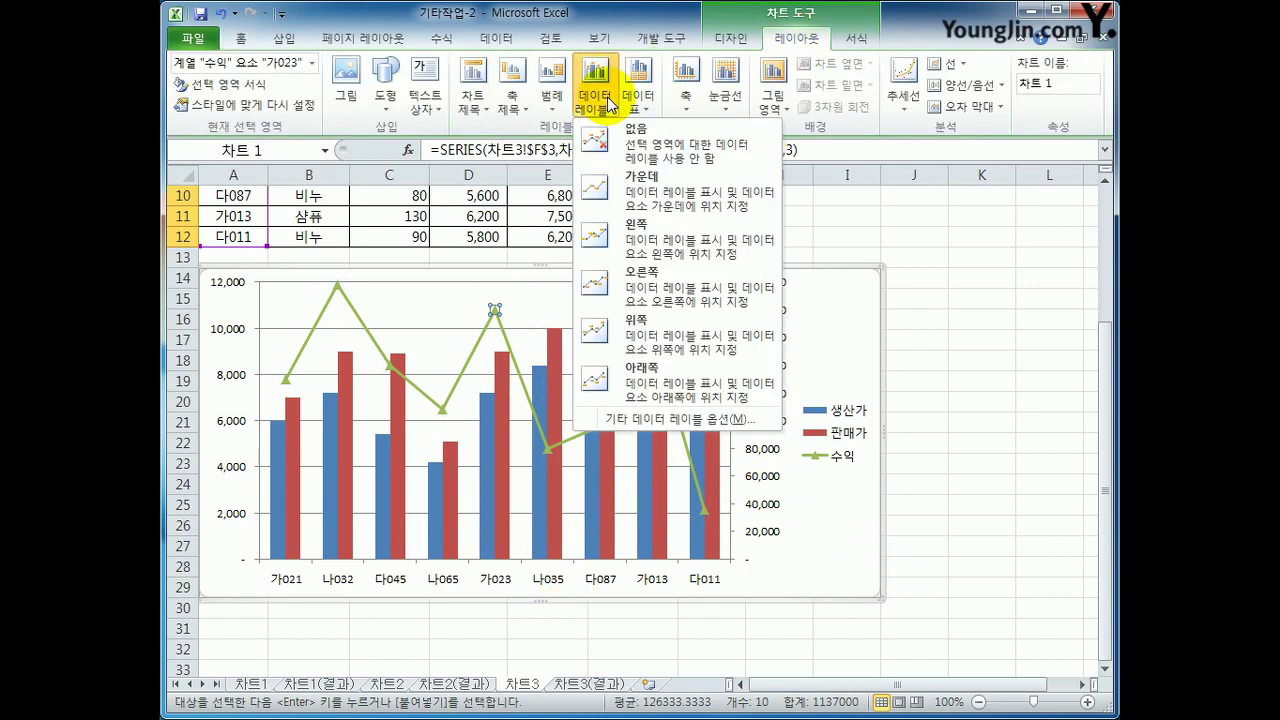
{"action": "left_click", "coordinate": [656, 333]}
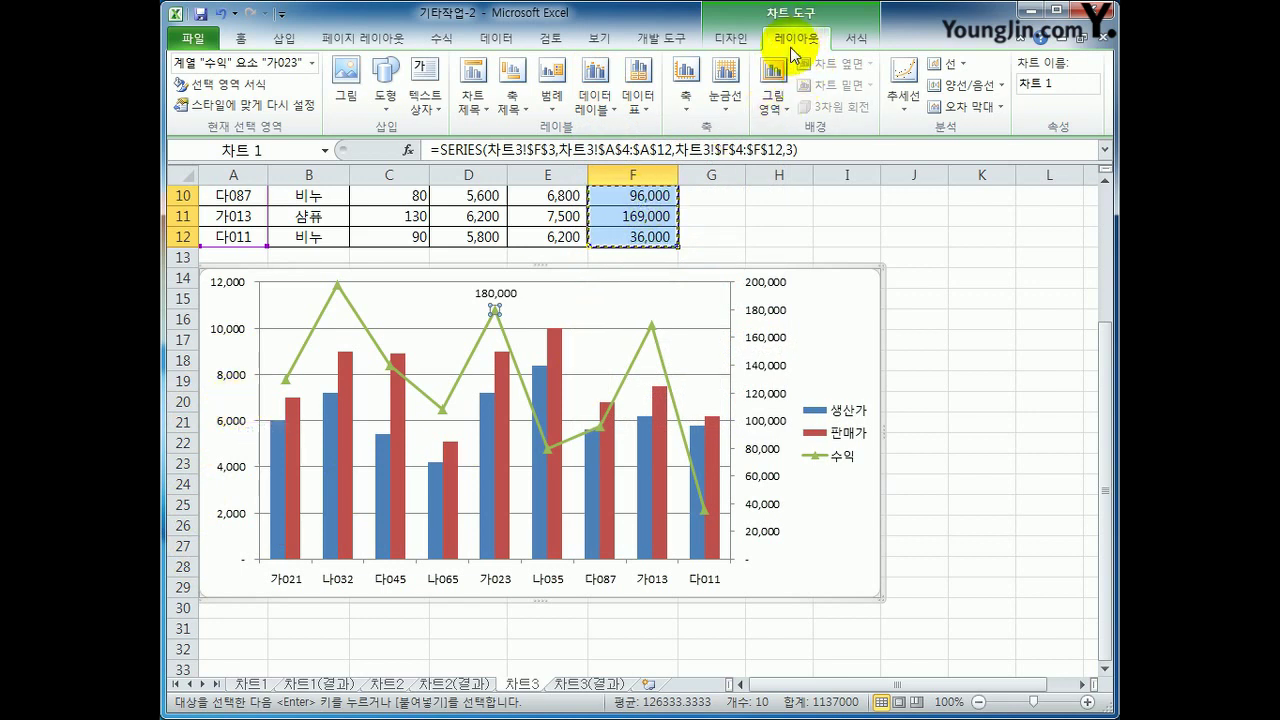
Step: Add a horizontal title (가로 제목) to the primary vertical axis with the text 단가
{"action": "left_click", "coordinate": [509, 100]}
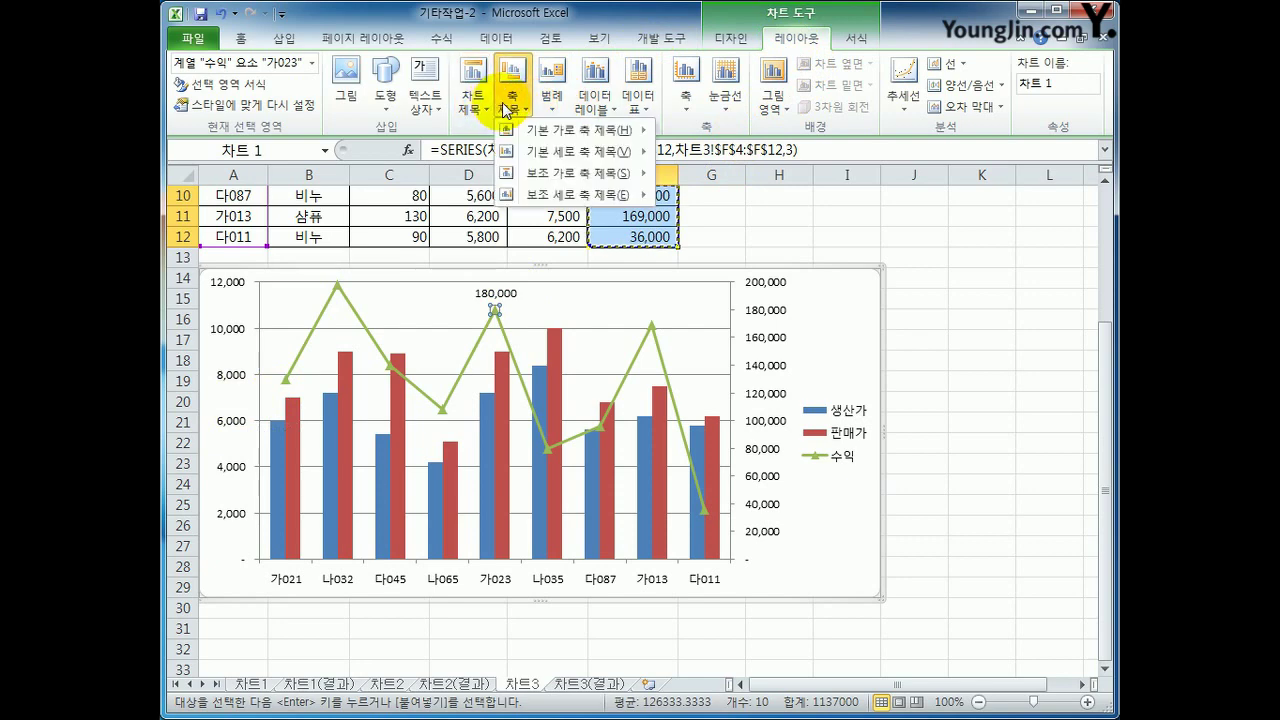
{"action": "mouse_move", "coordinate": [520, 156]}
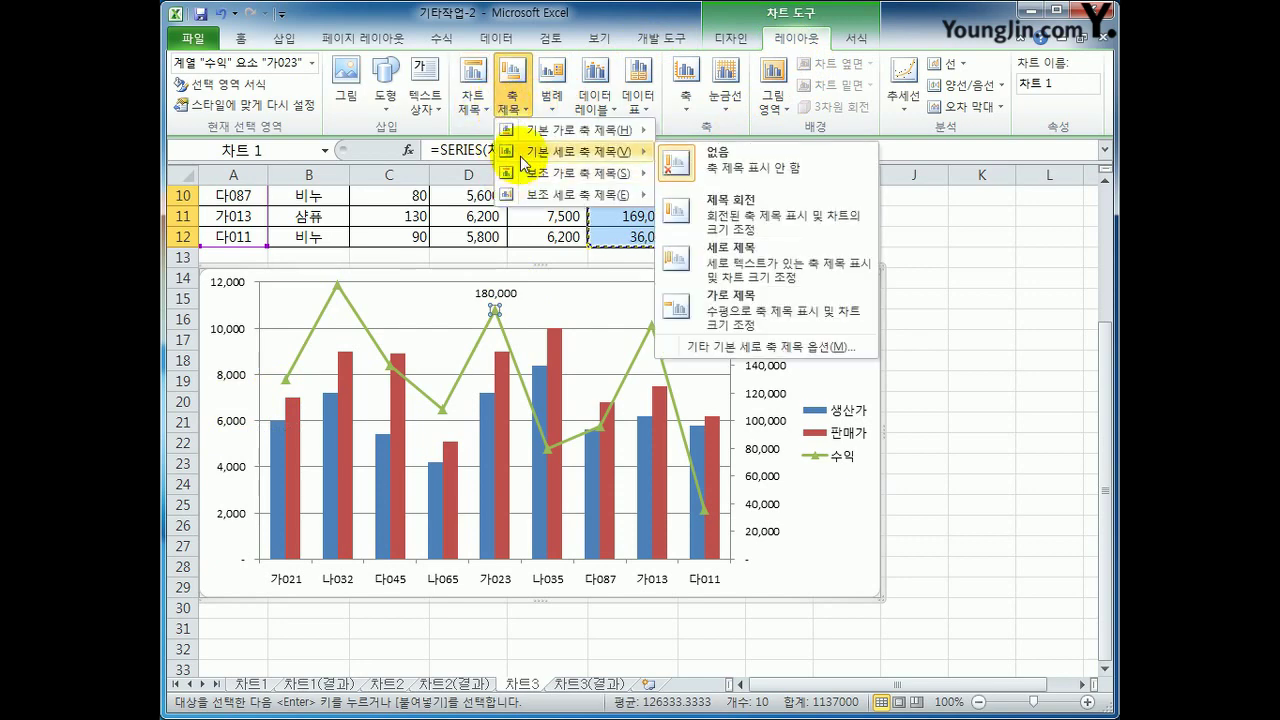
{"action": "left_click", "coordinate": [745, 304]}
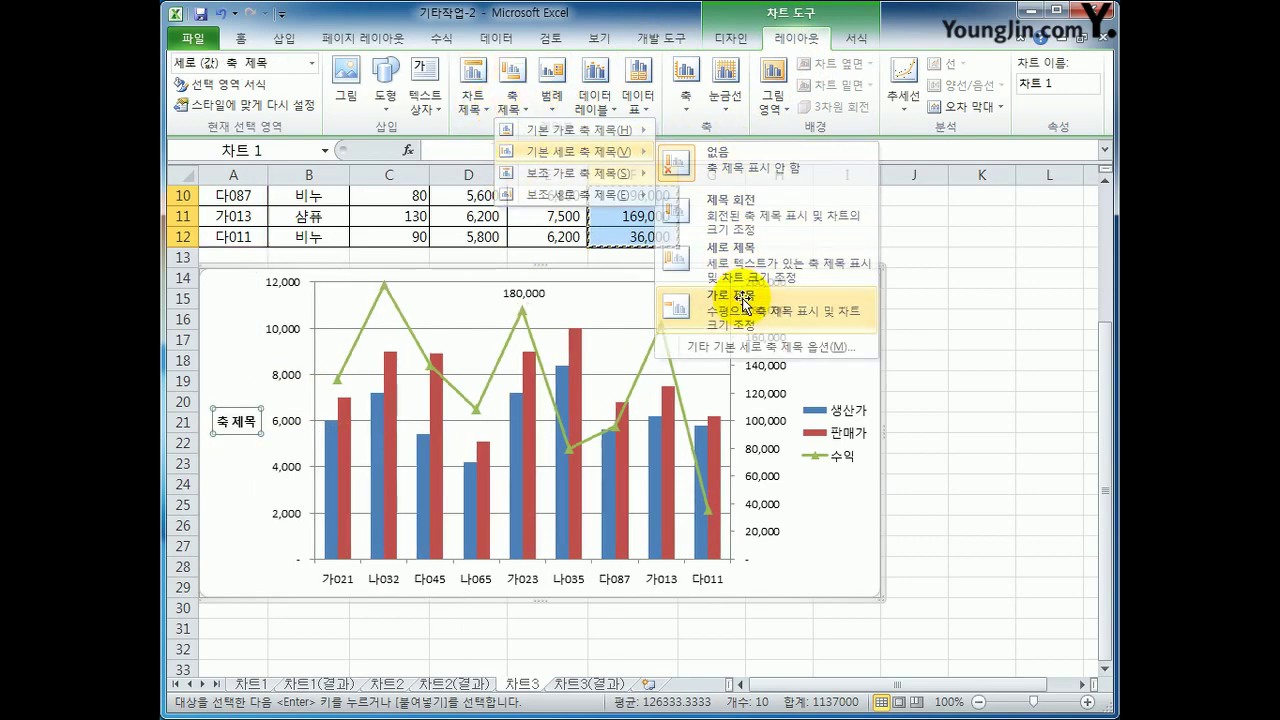
{"action": "left_click", "coordinate": [234, 421]}
{"action": "left_click_drag", "start_coordinate": [217, 421], "coordinate": [252, 421]}
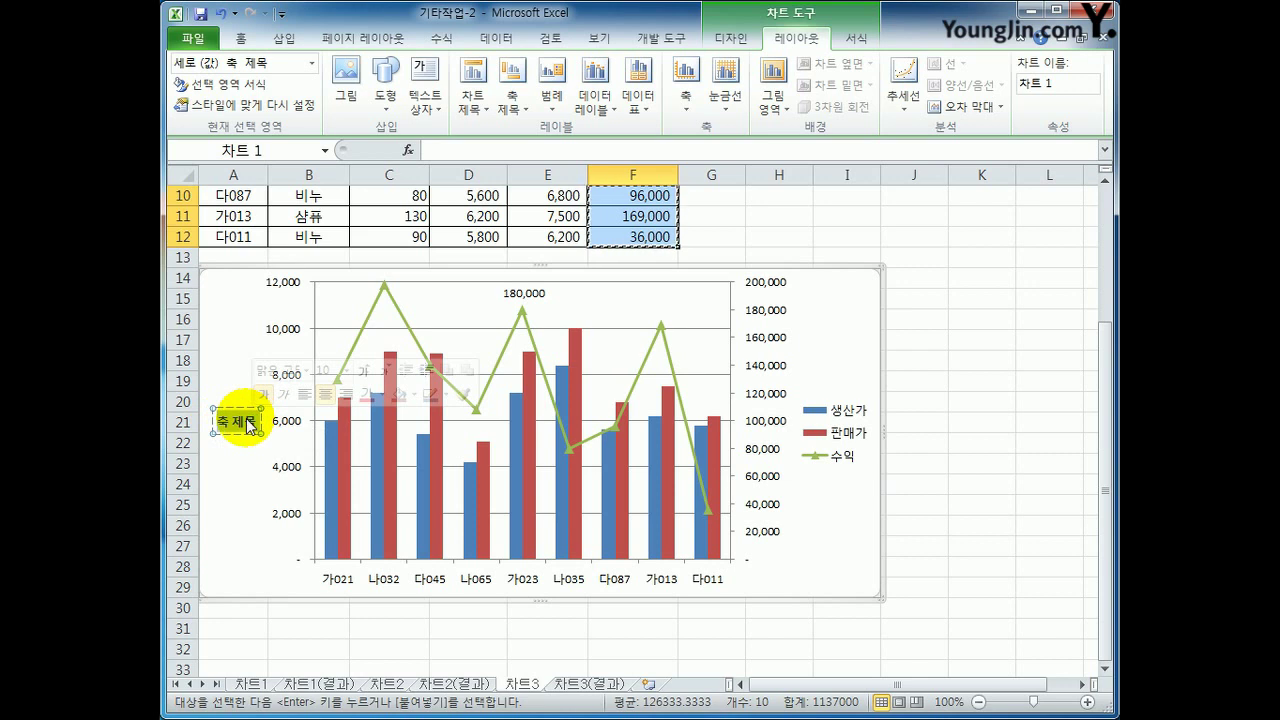
{"action": "type", "text": "단가"}
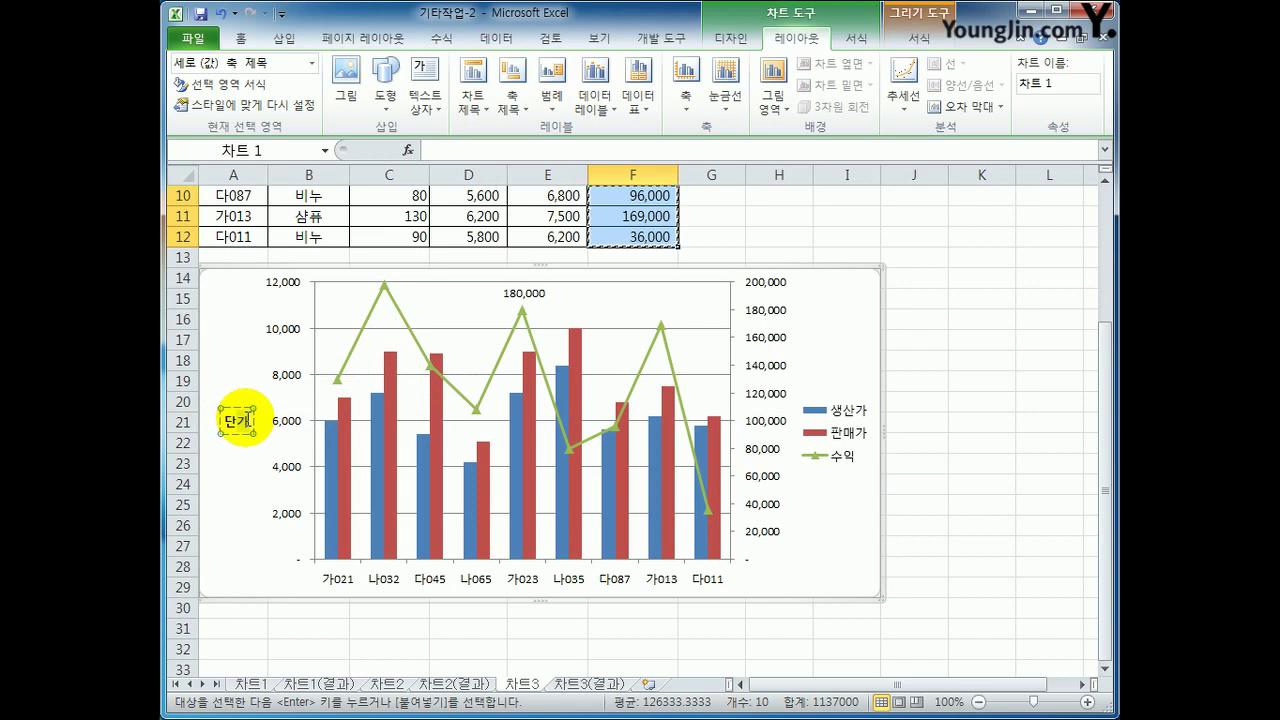
{"action": "left_click", "coordinate": [804, 311]}
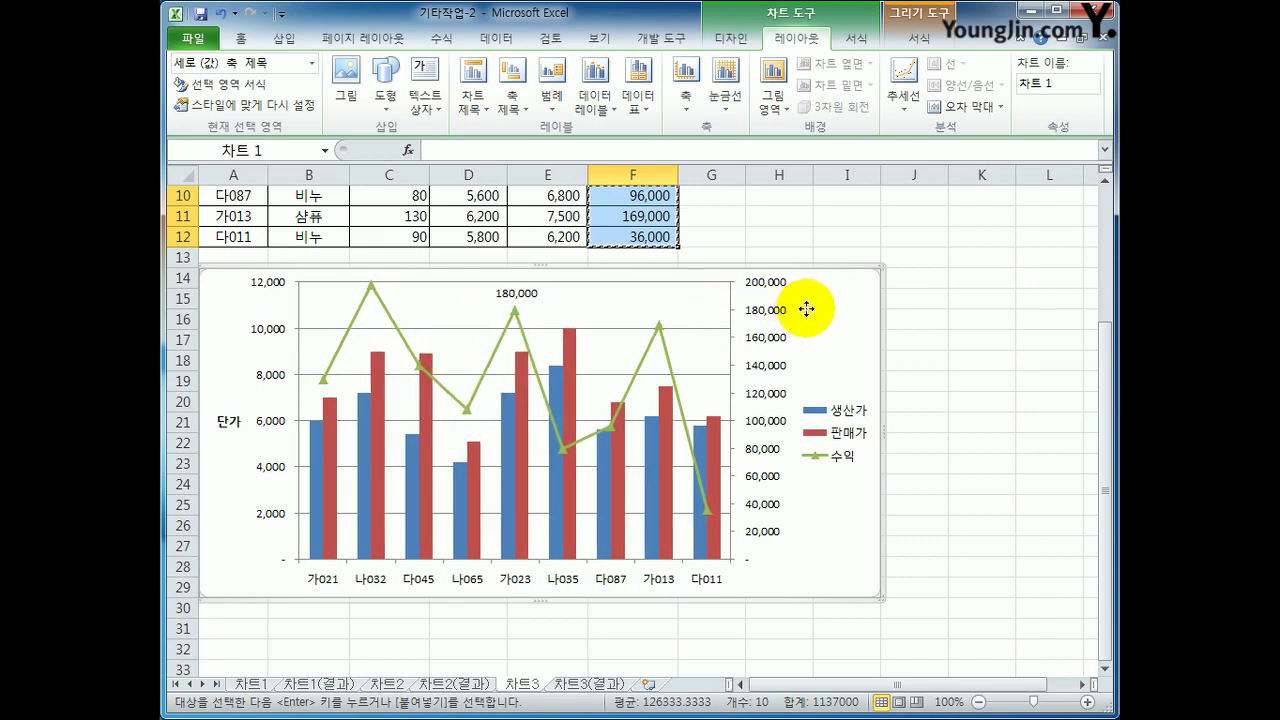
Step: Apply the blue chart style from the second row of the chart style gallery and deselect the chart
{"action": "left_click", "coordinate": [856, 40]}
{"action": "left_click", "coordinate": [749, 42]}
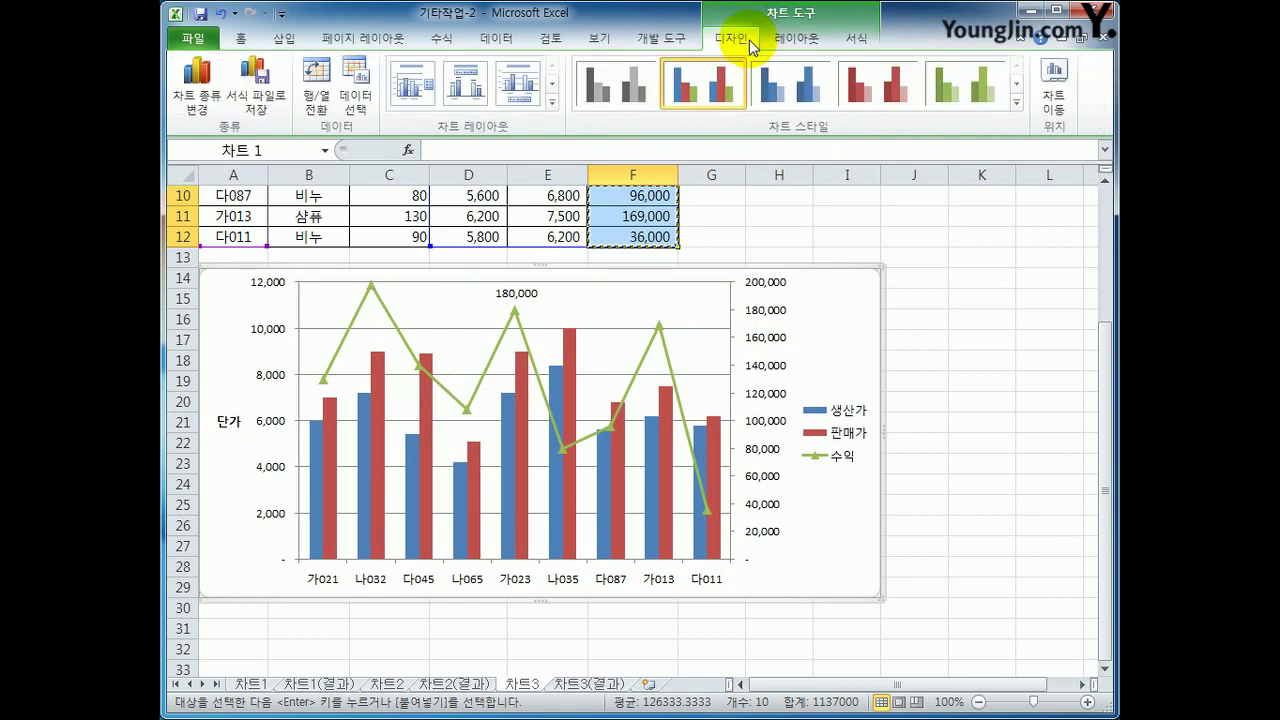
{"action": "left_click", "coordinate": [1016, 103]}
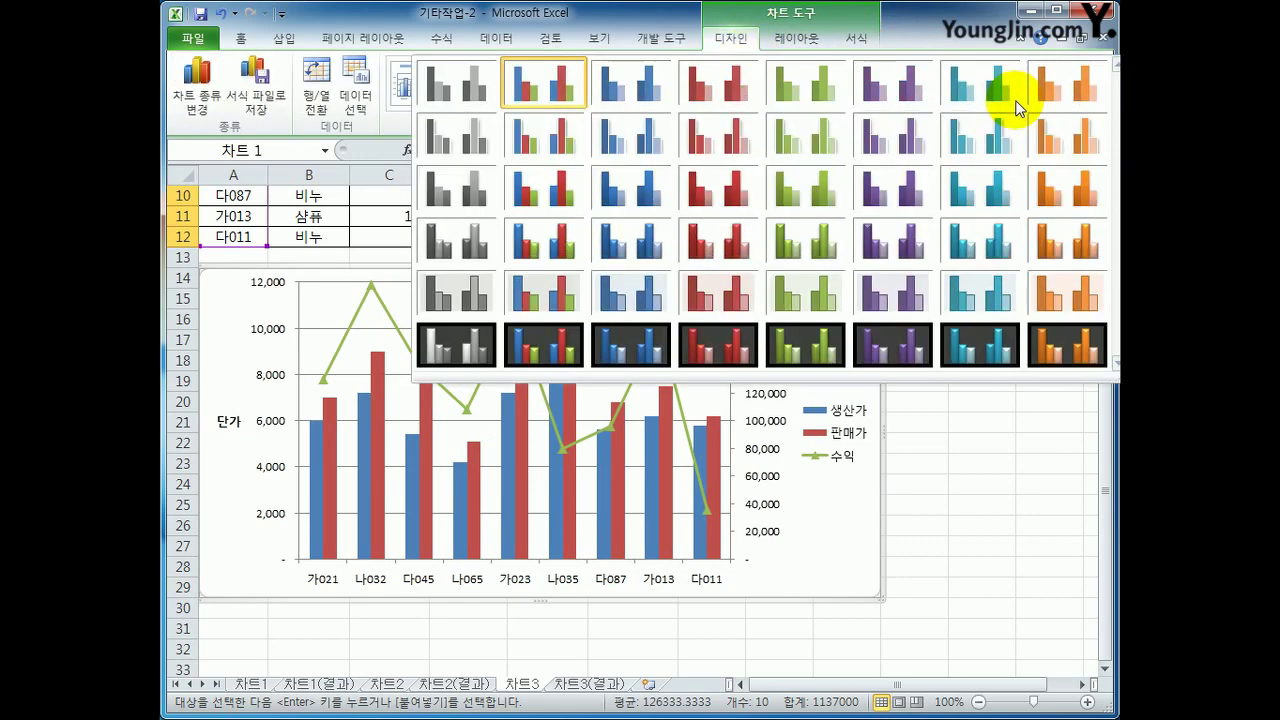
{"action": "left_click", "coordinate": [605, 140]}
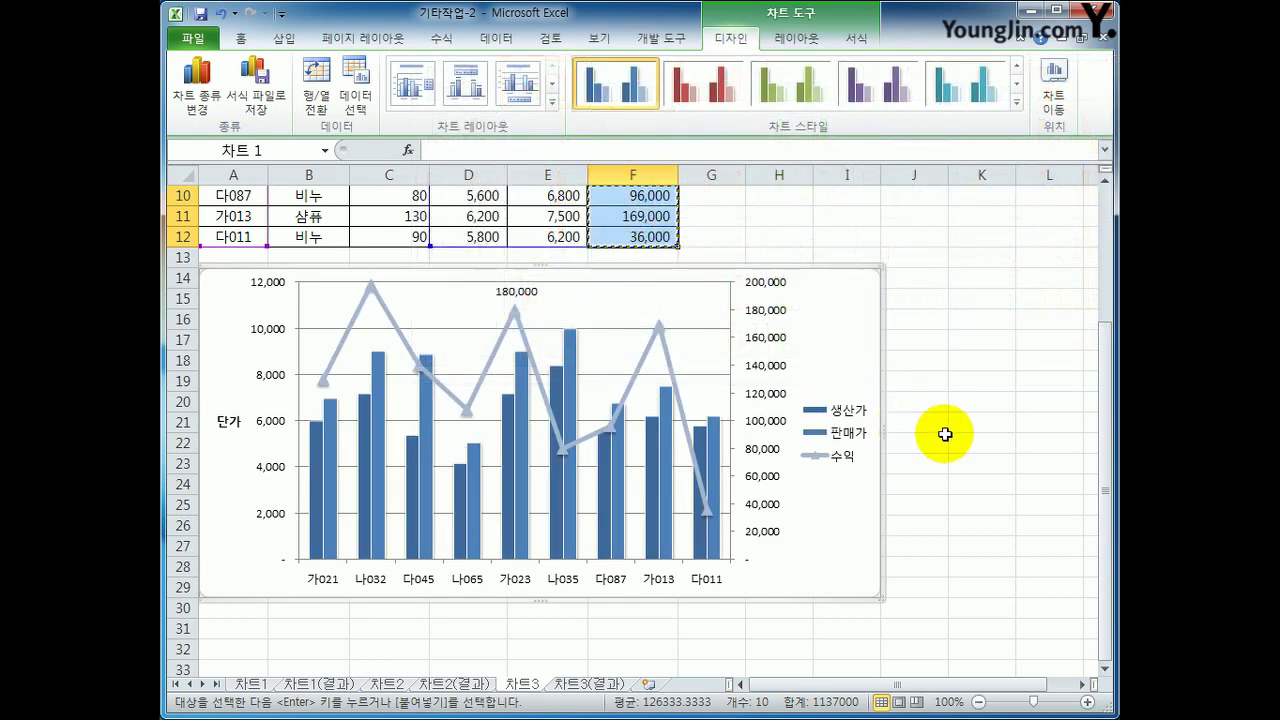
{"action": "left_click", "coordinate": [943, 436]}
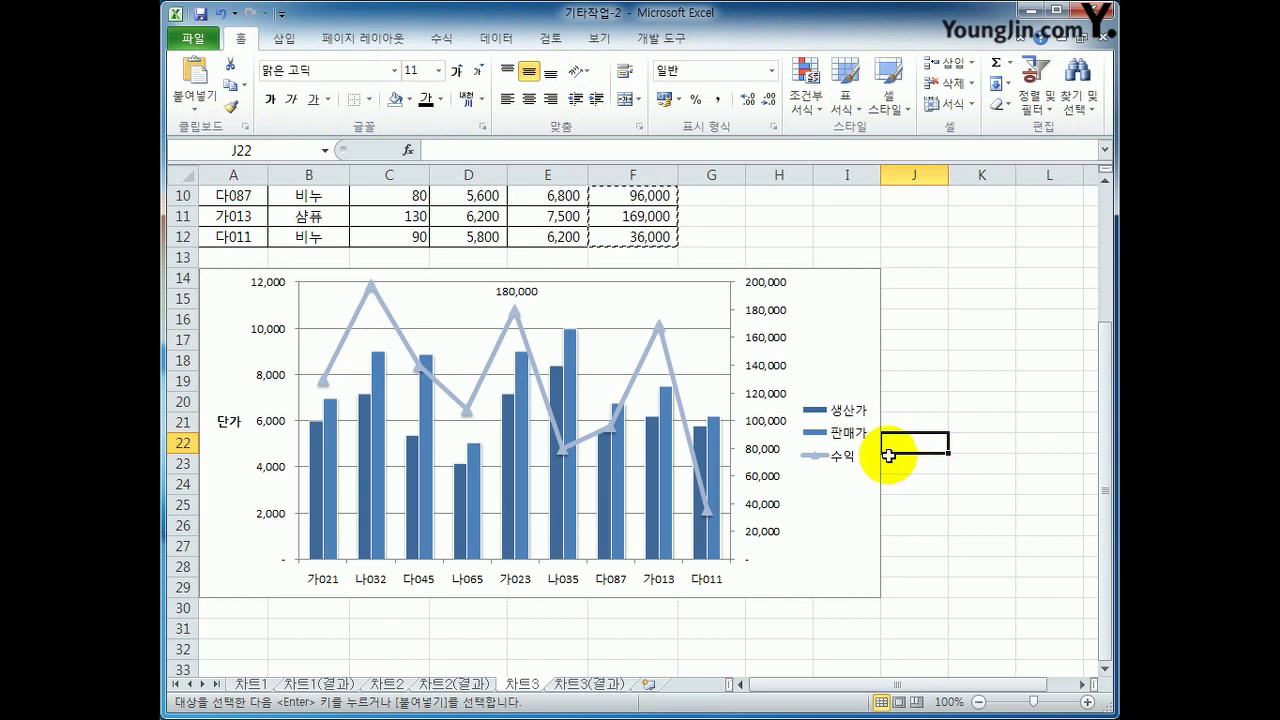
Step: Compare the edited chart on sheet 차트3 with the one on sheet 차트3(결과)
{"action": "scroll", "coordinate": [894, 462], "scroll_direction": "up", "scroll_amount": 1}
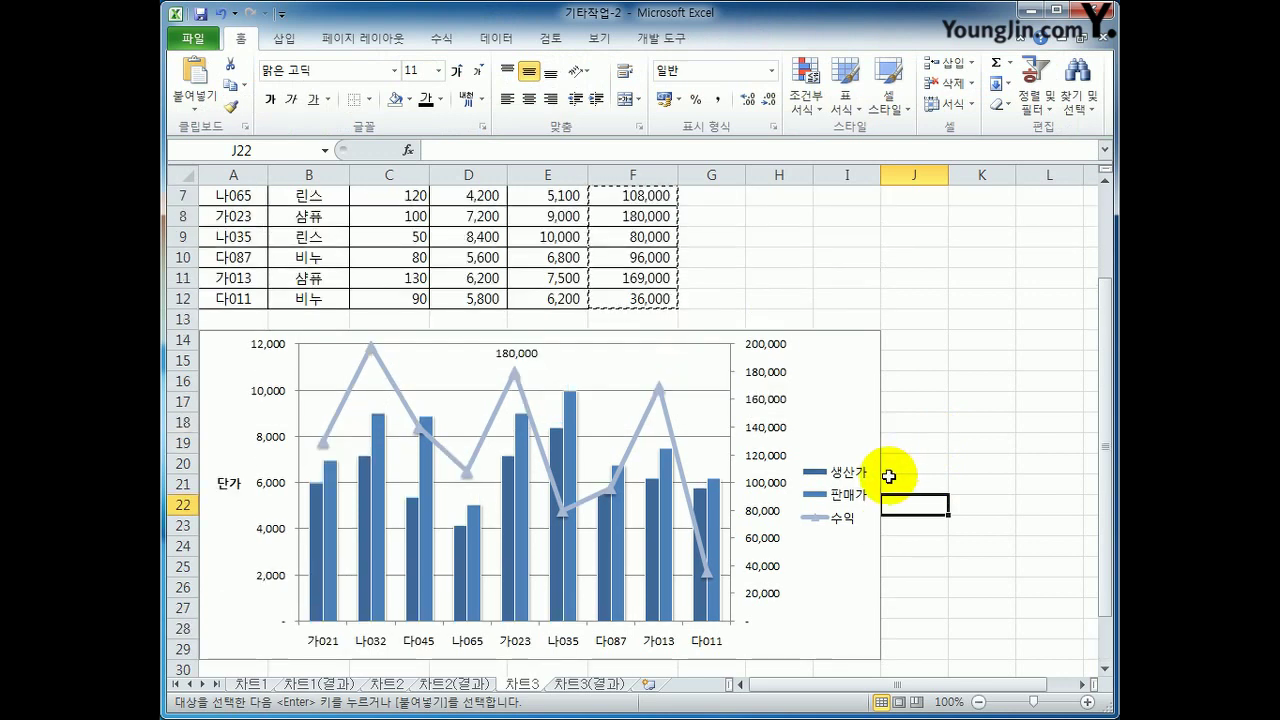
{"action": "left_click", "coordinate": [590, 684]}
{"action": "left_click", "coordinate": [538, 686]}
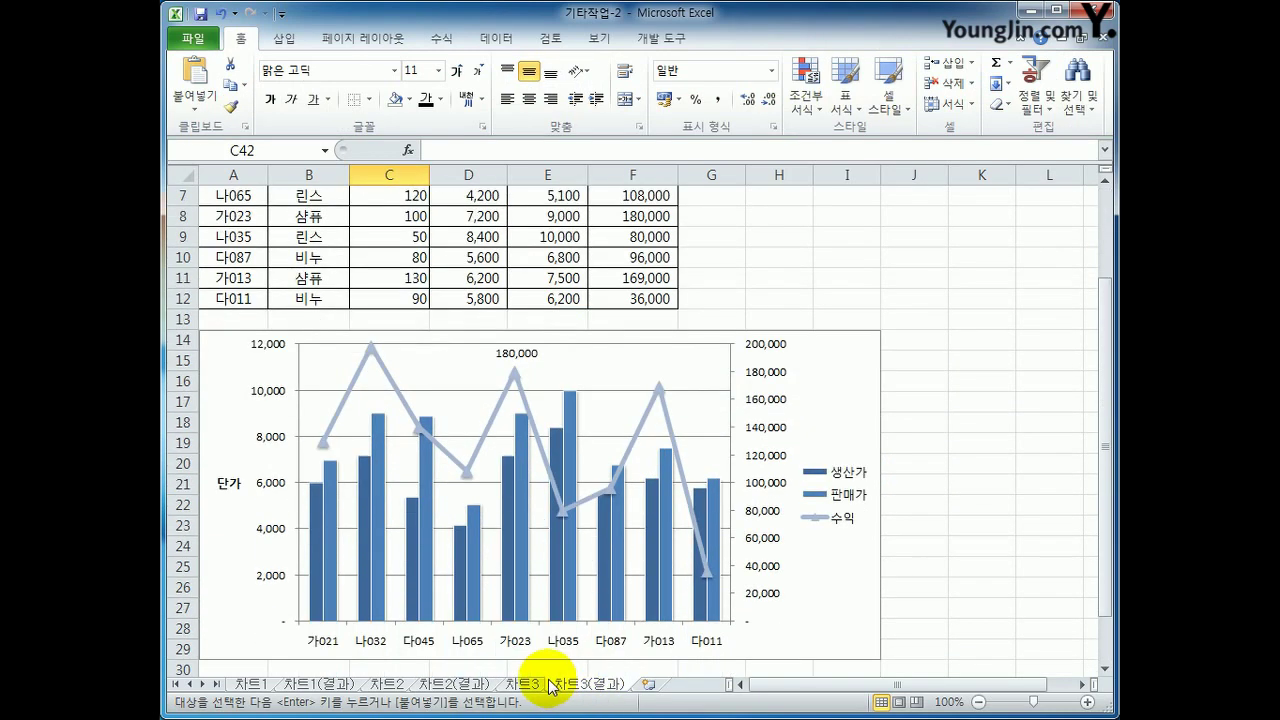